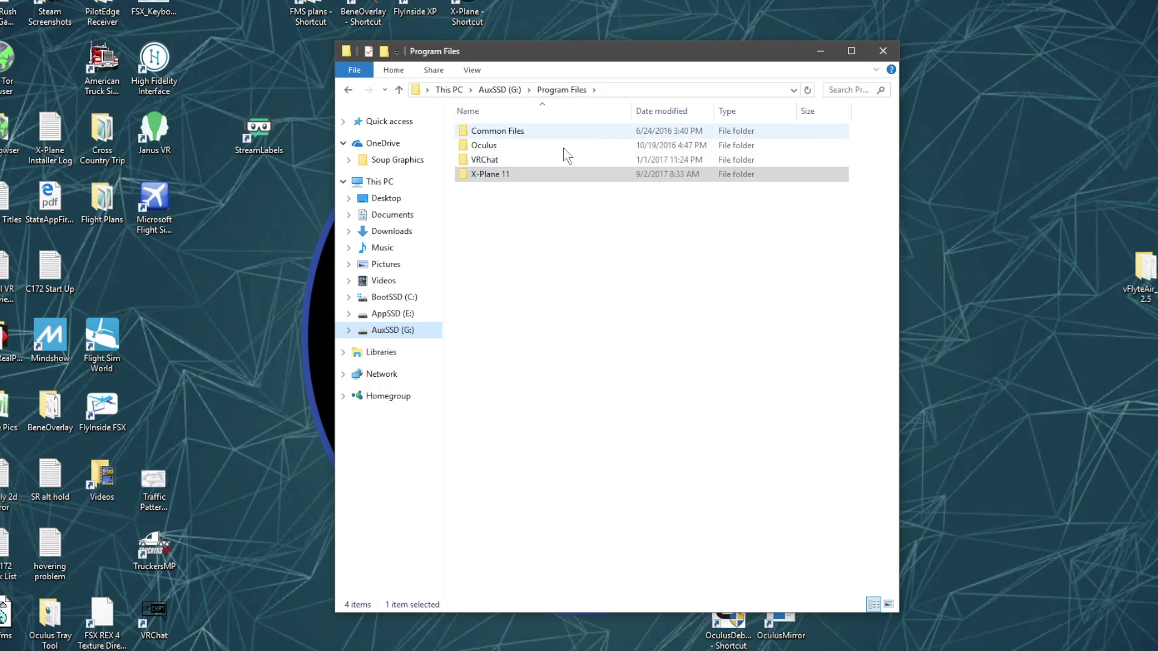
- Open the objects folder of X-Plane 11's Laminar Research Cessna 172SP and locate the cockpit and cockpit_LIT DDS textures
double_click(523, 175)
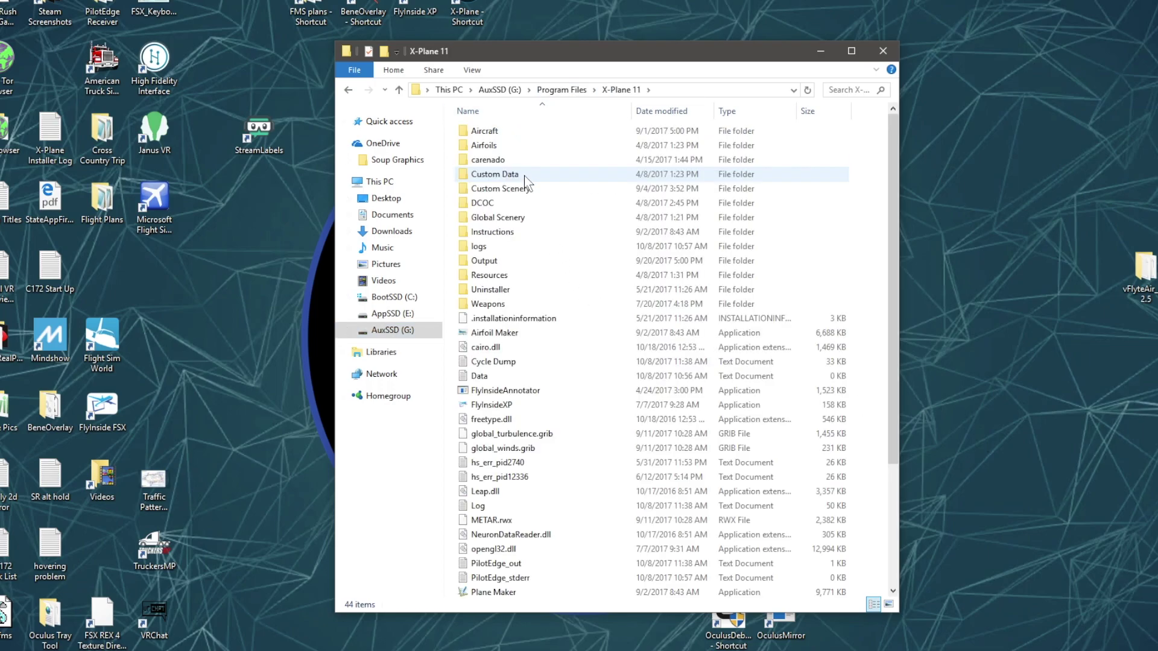
double_click(507, 131)
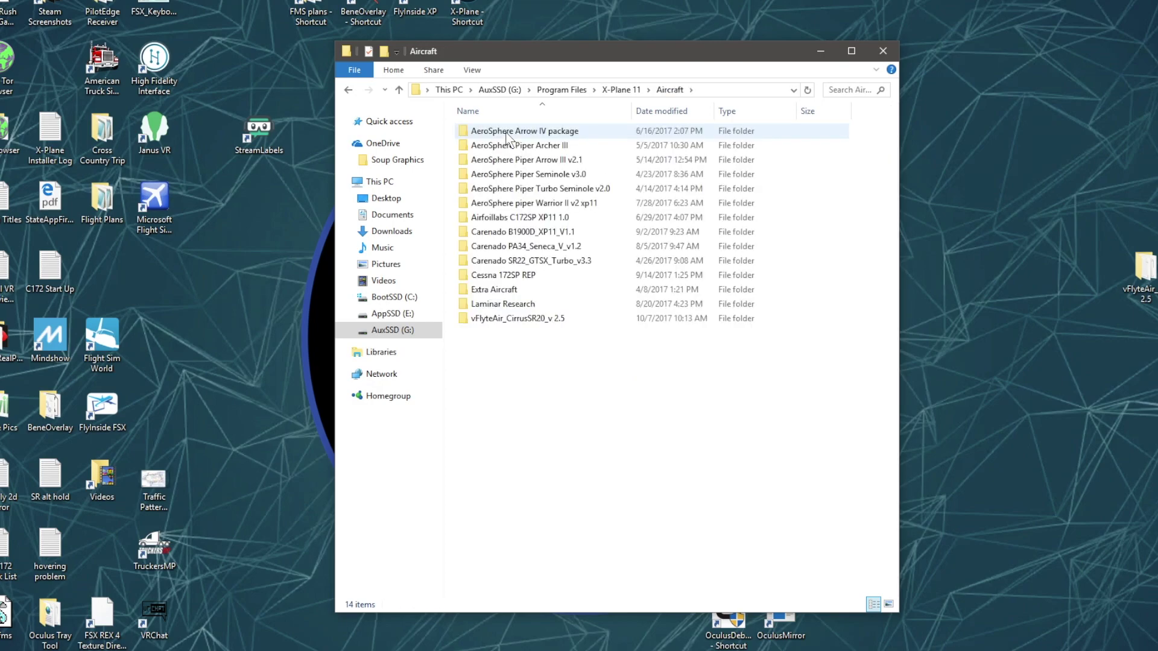
double_click(515, 305)
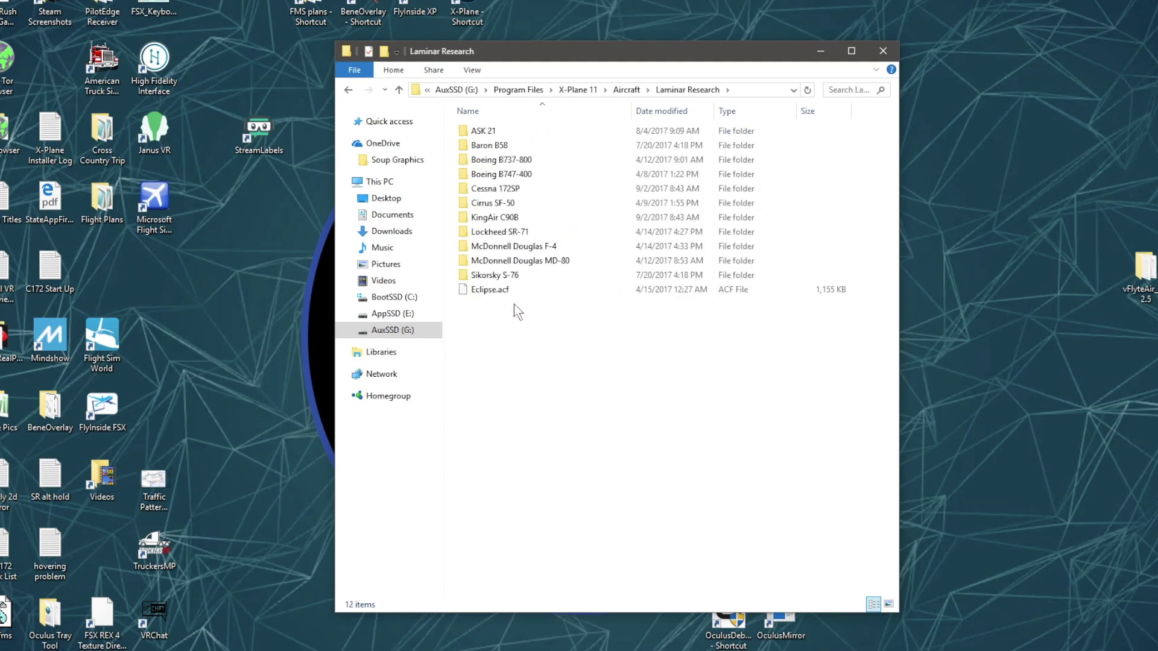
left_click(517, 192)
double_click(517, 192)
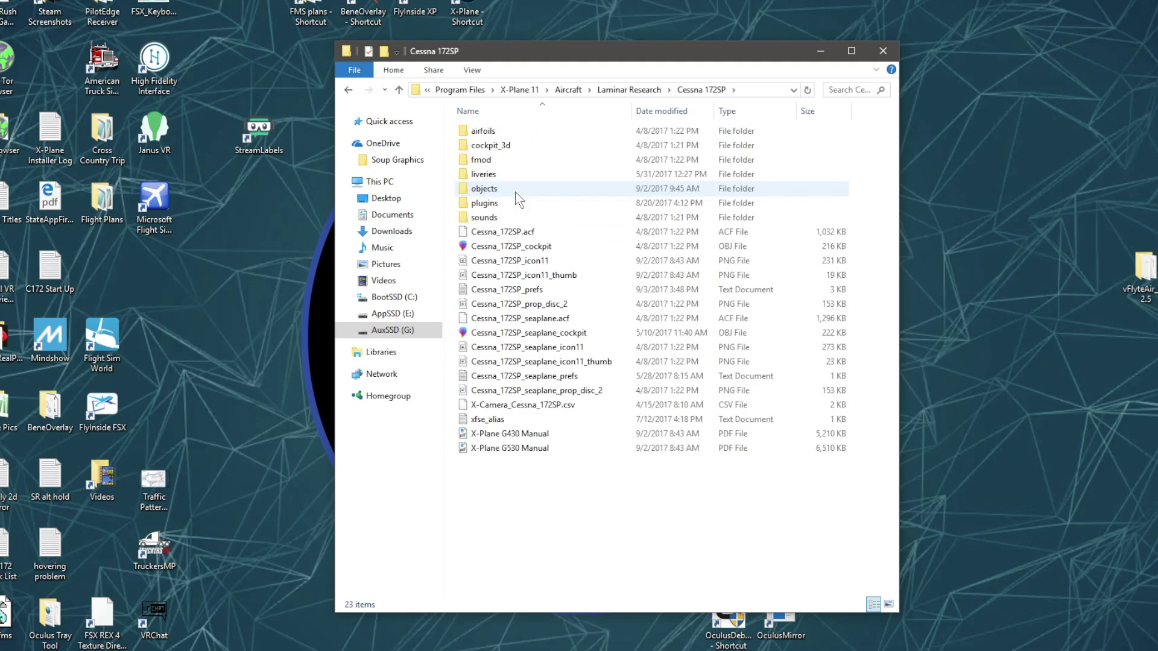
double_click(515, 189)
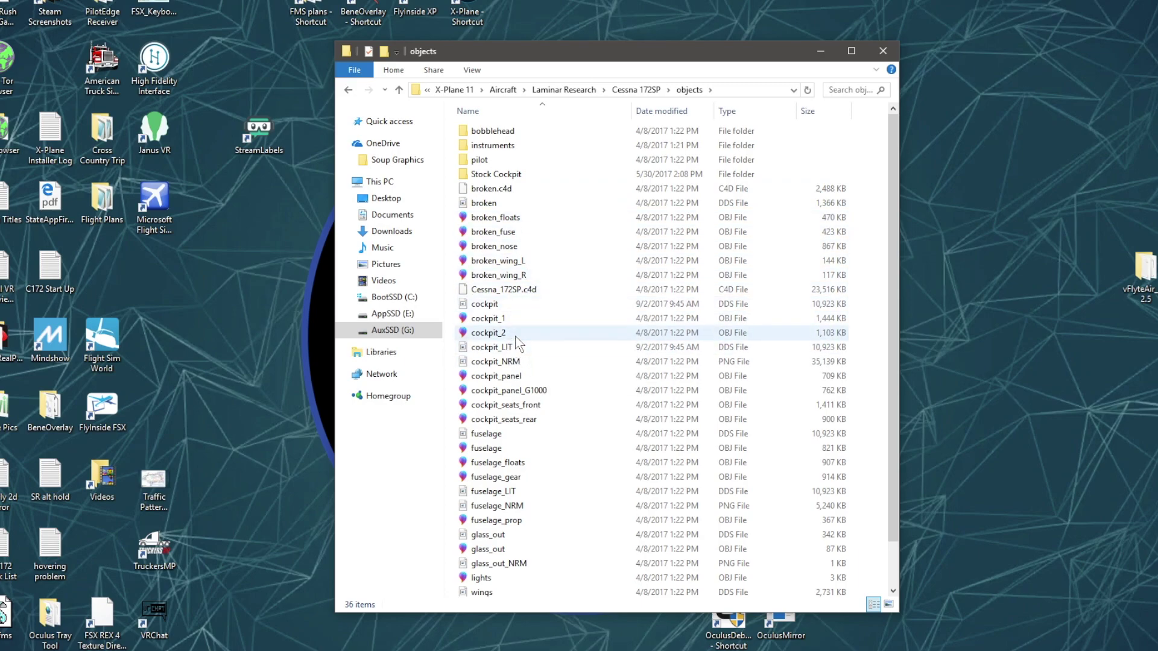
left_click(515, 305)
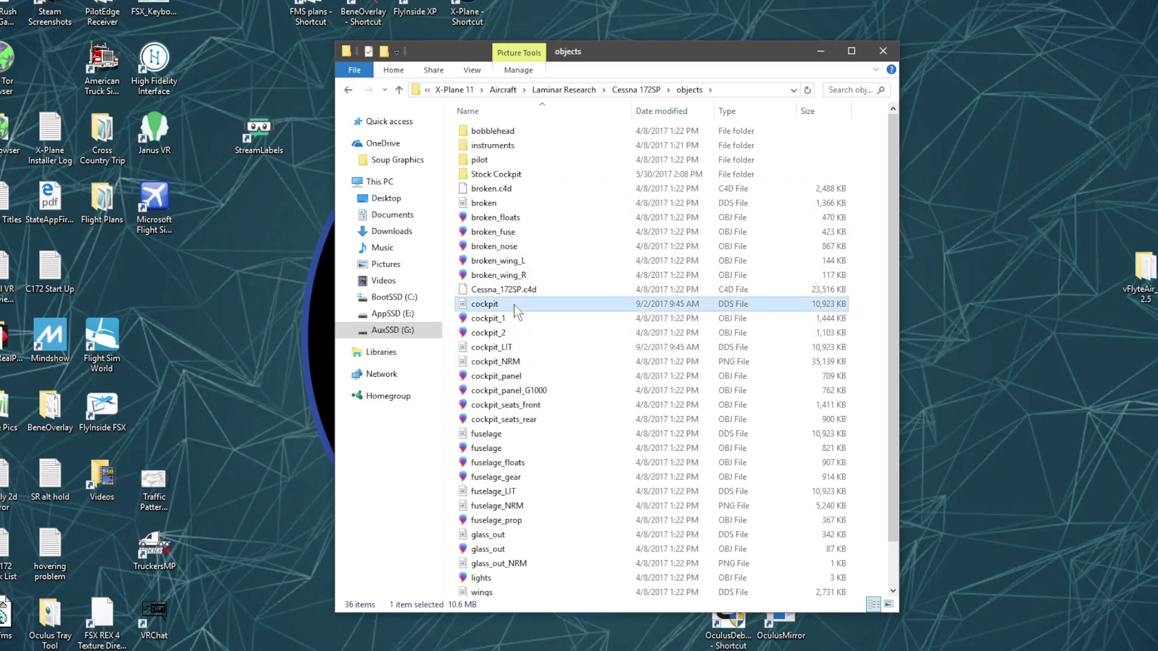
left_click(509, 348)
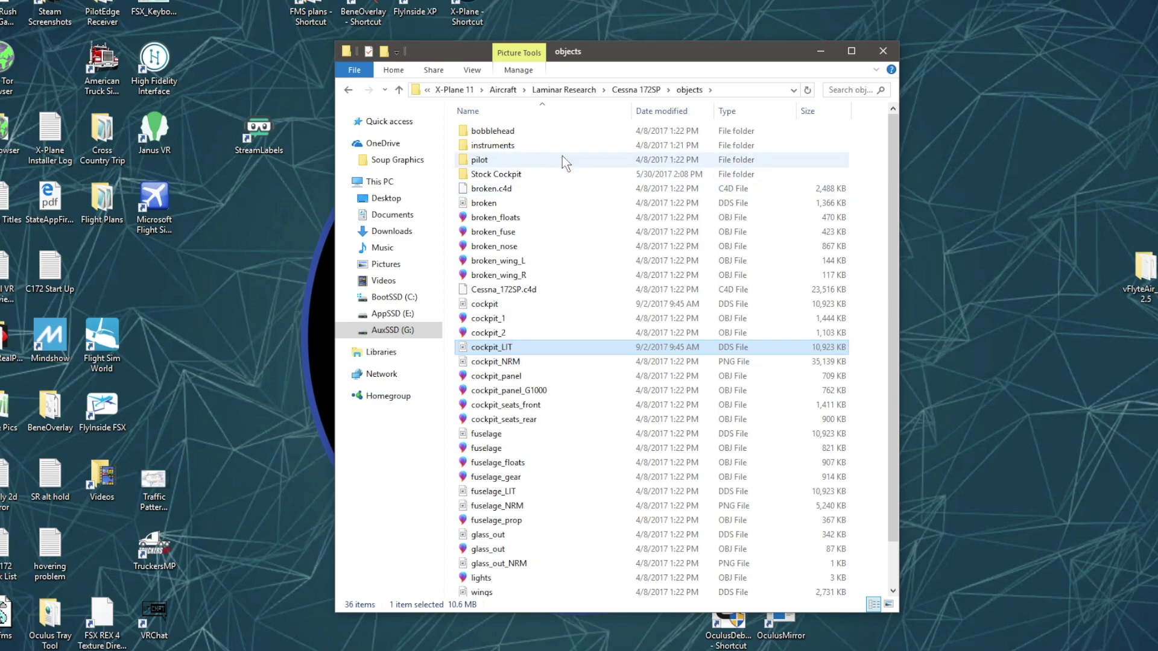
- Go to the objects folder of the Cessna 172SP REP aircraft and locate its cockpit and cockpit_LIT DDS textures
left_click(568, 91)
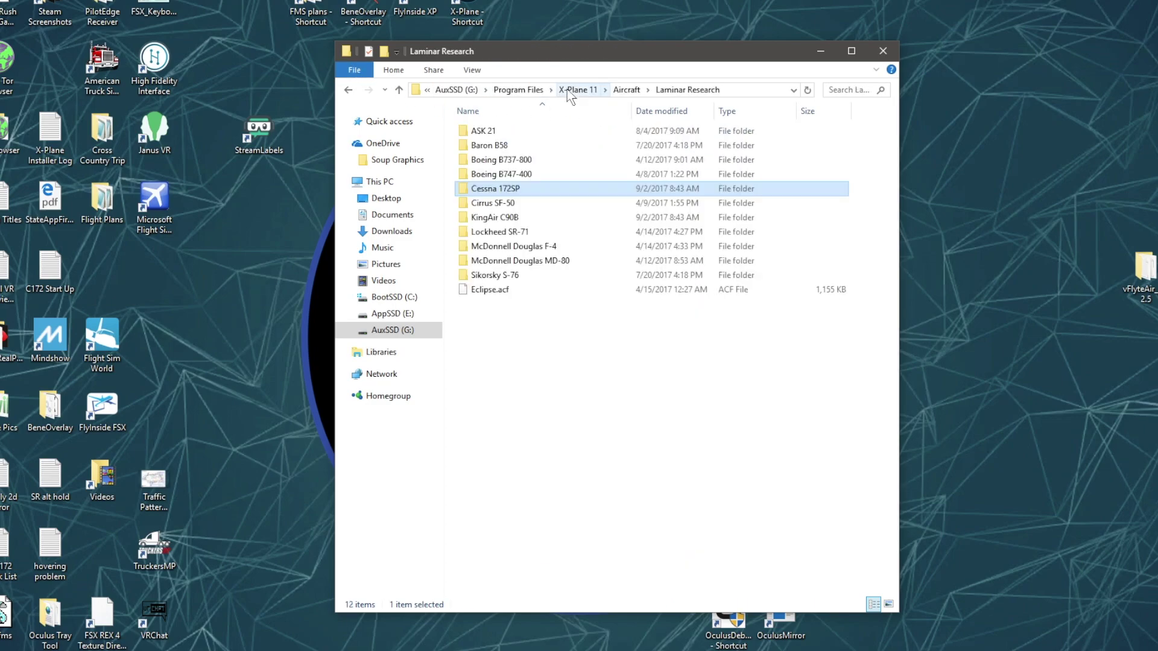
left_click(627, 92)
double_click(539, 281)
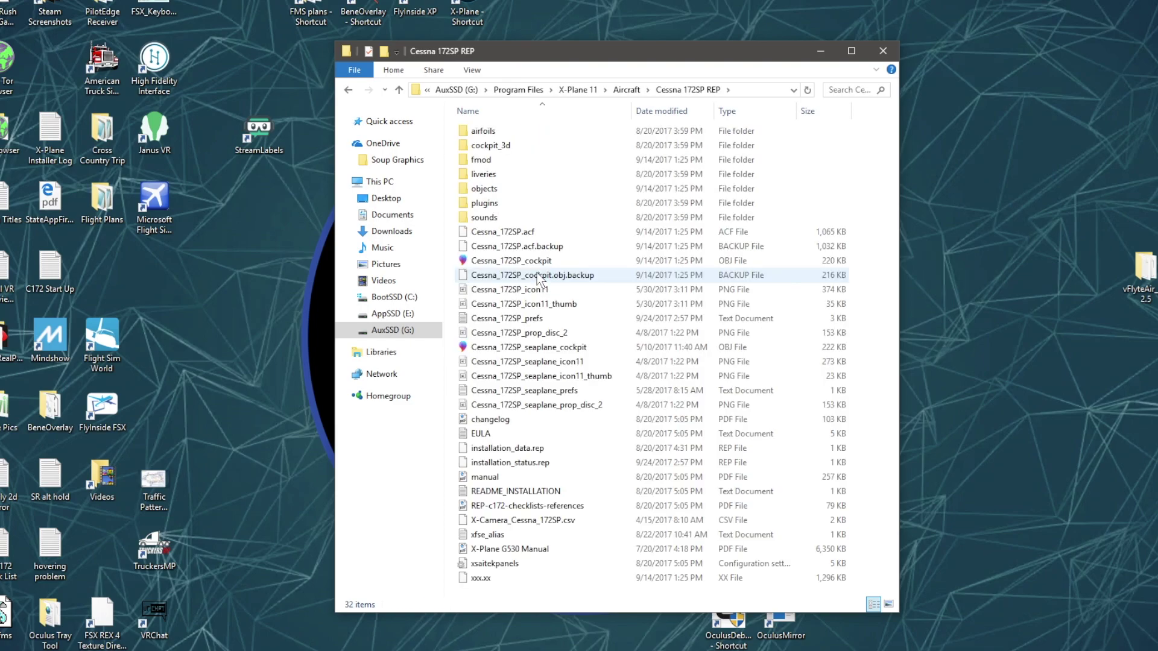
left_click(513, 191)
double_click(515, 192)
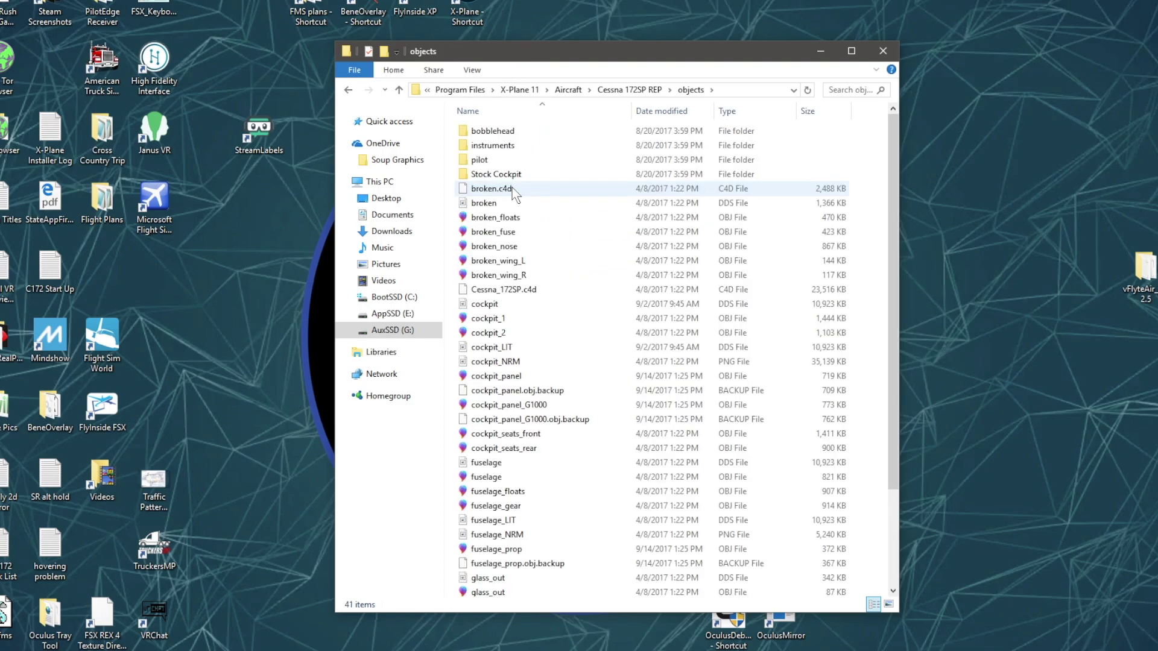
left_click(518, 308)
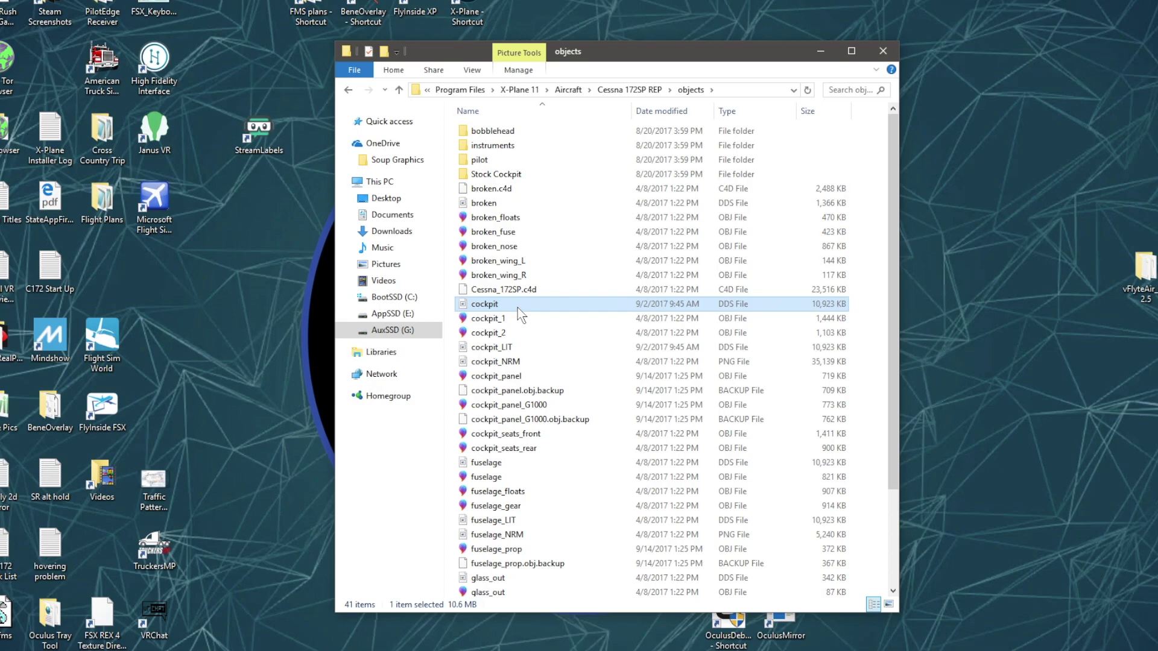
left_click(513, 354)
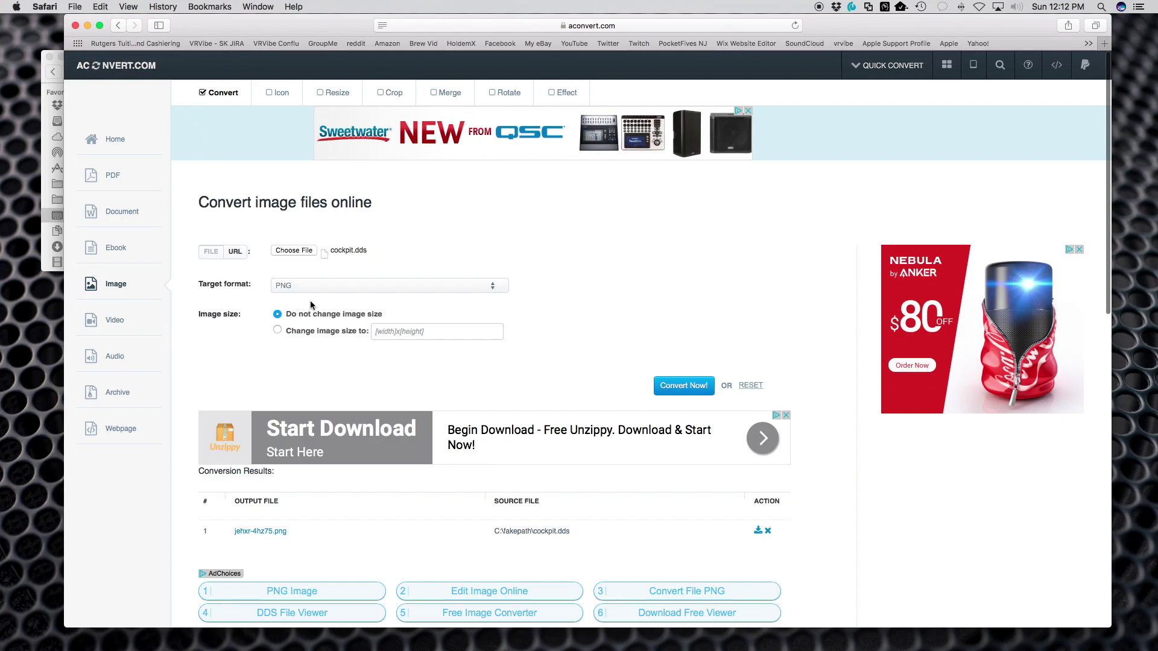
- Convert cockpit.dds from the C172 TailNumber folder with PNG as the target format
left_click(294, 251)
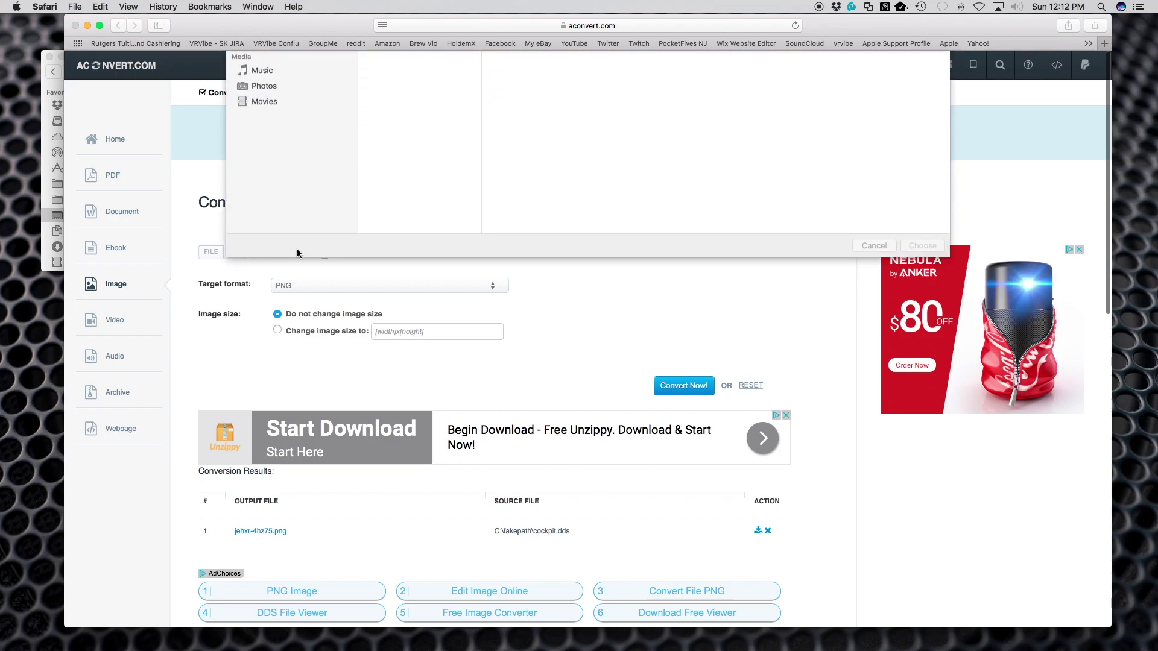
left_click(413, 90)
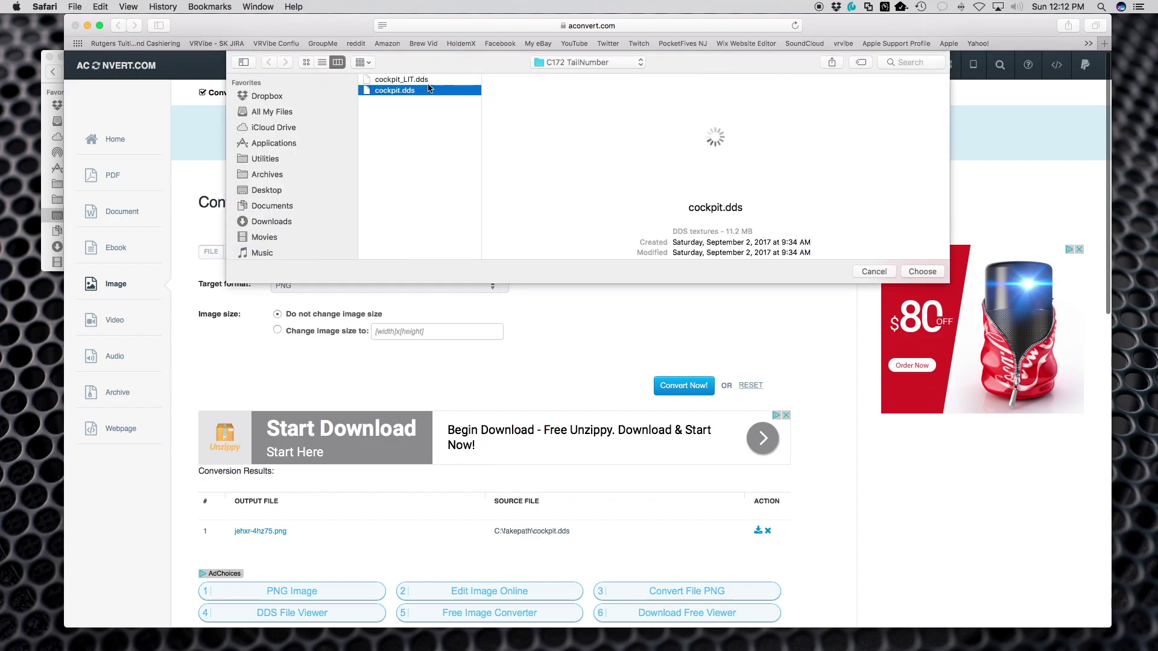
left_click(922, 271)
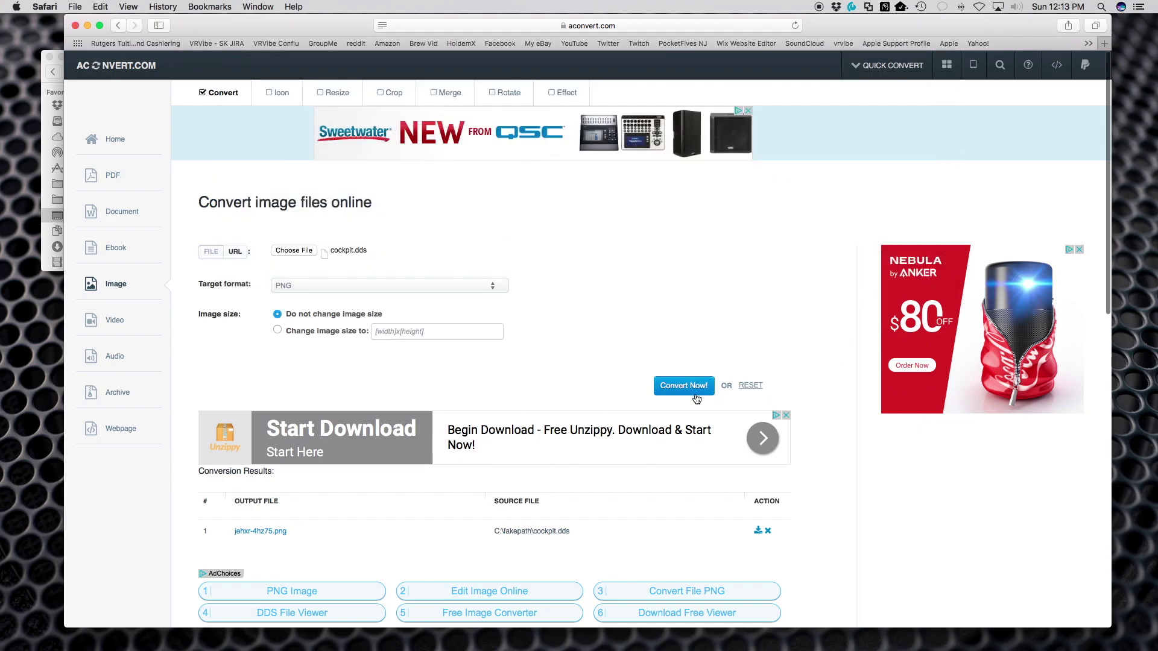
left_click(339, 290)
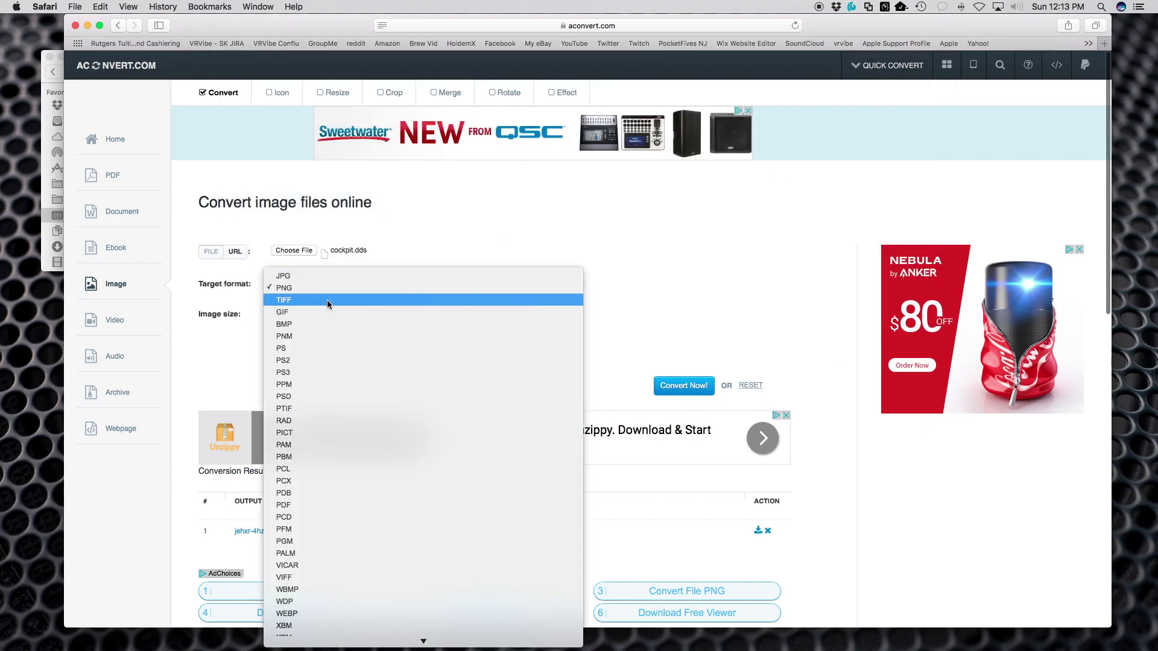
left_click(329, 290)
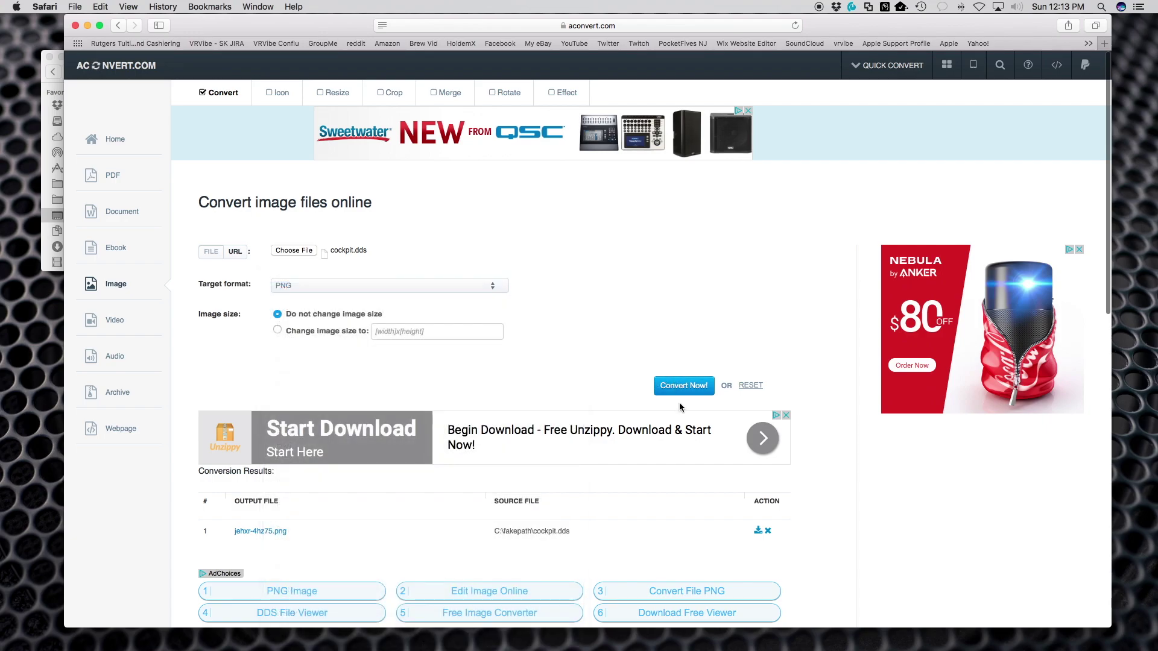
left_click(684, 387)
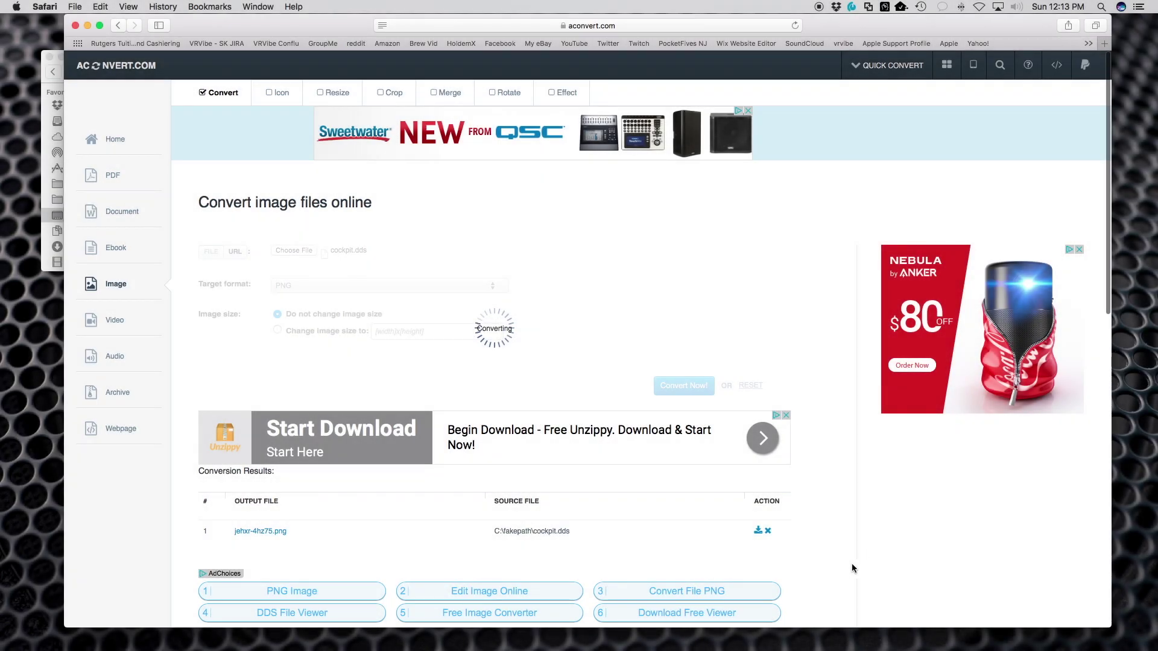
- Open the newly converted PNG and save it as cockpit in the C172 TailNumber folder, closing the image
scroll(326, 550, "down", 2)
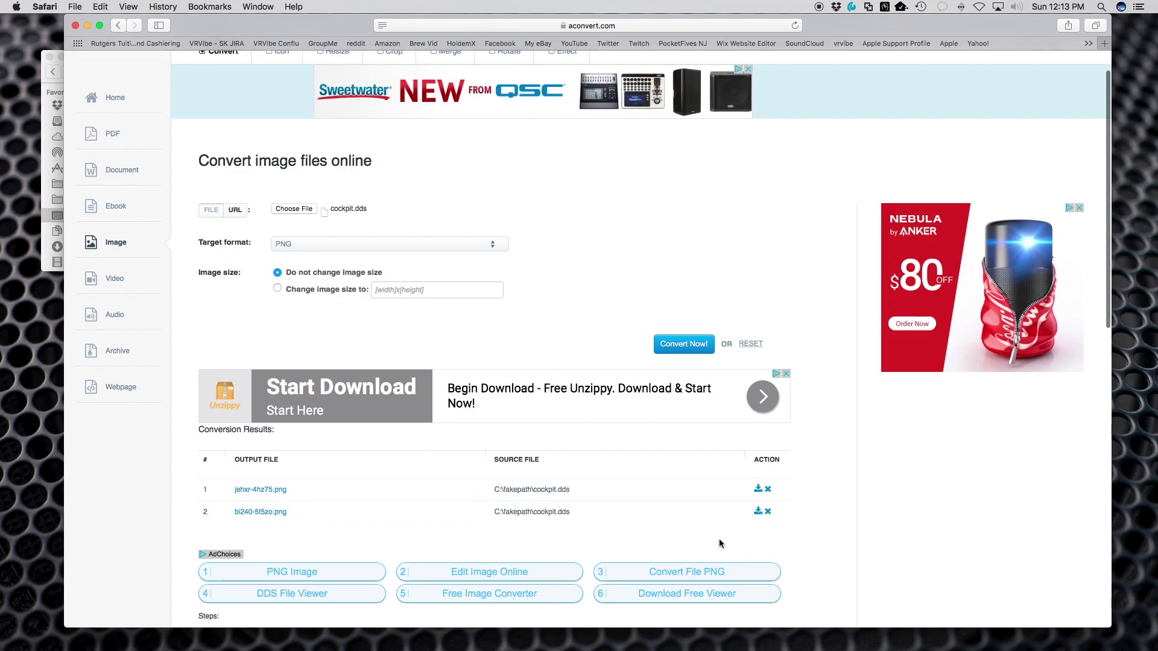
left_click(757, 513)
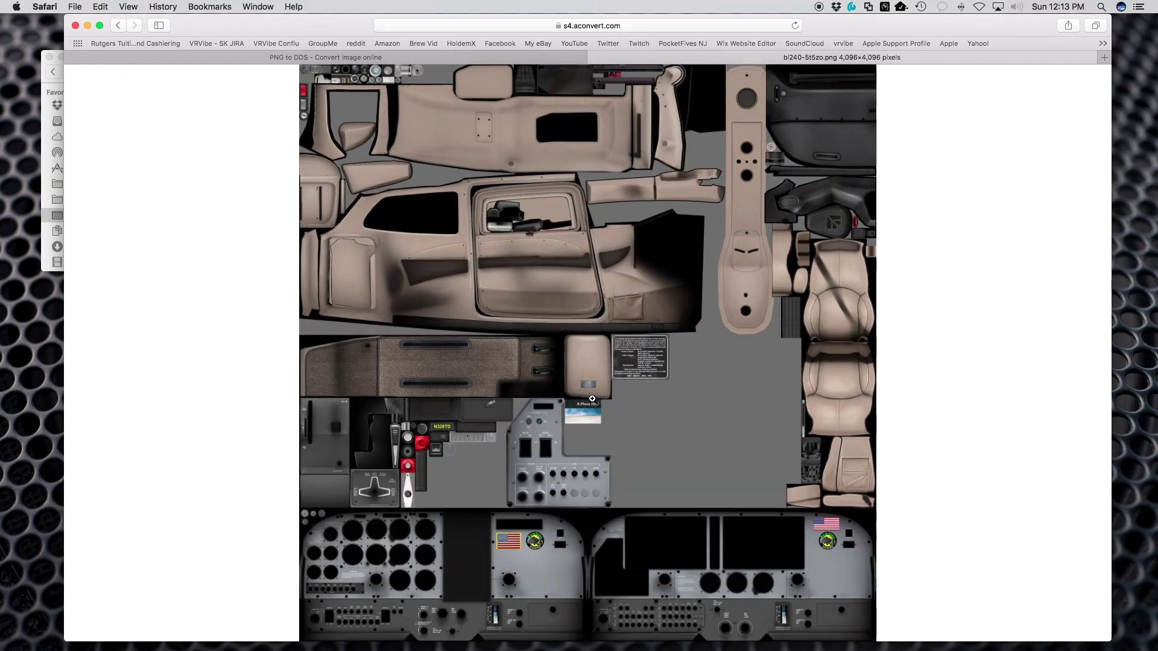
right_click(543, 253)
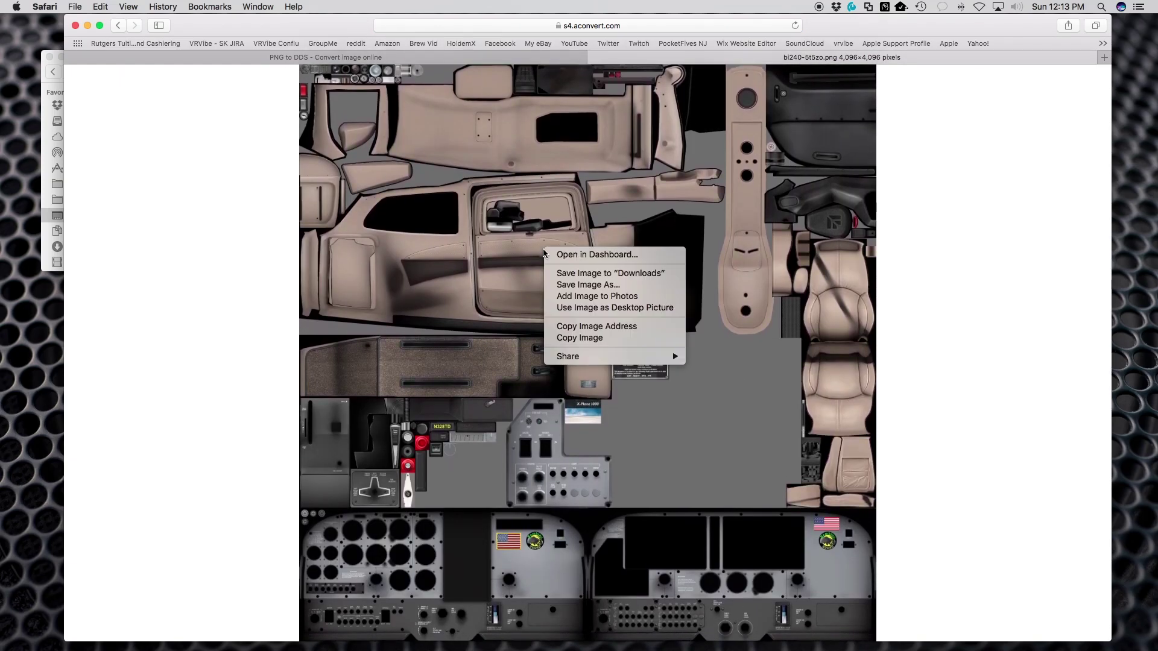
left_click(595, 285)
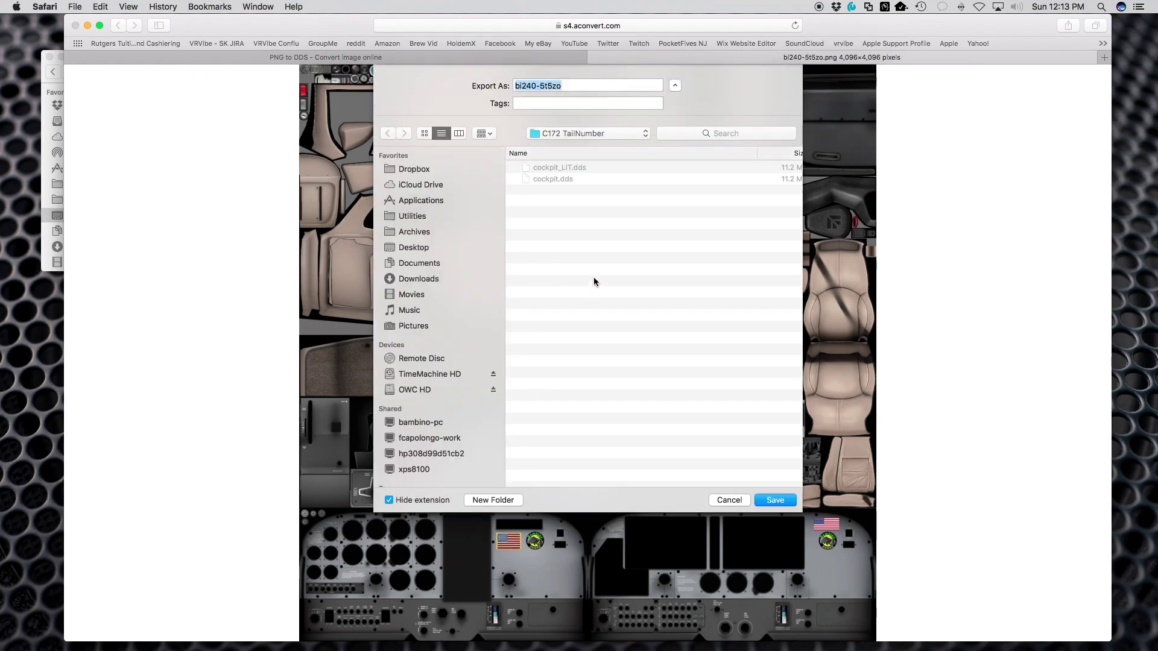
left_click(554, 183)
left_click(554, 85)
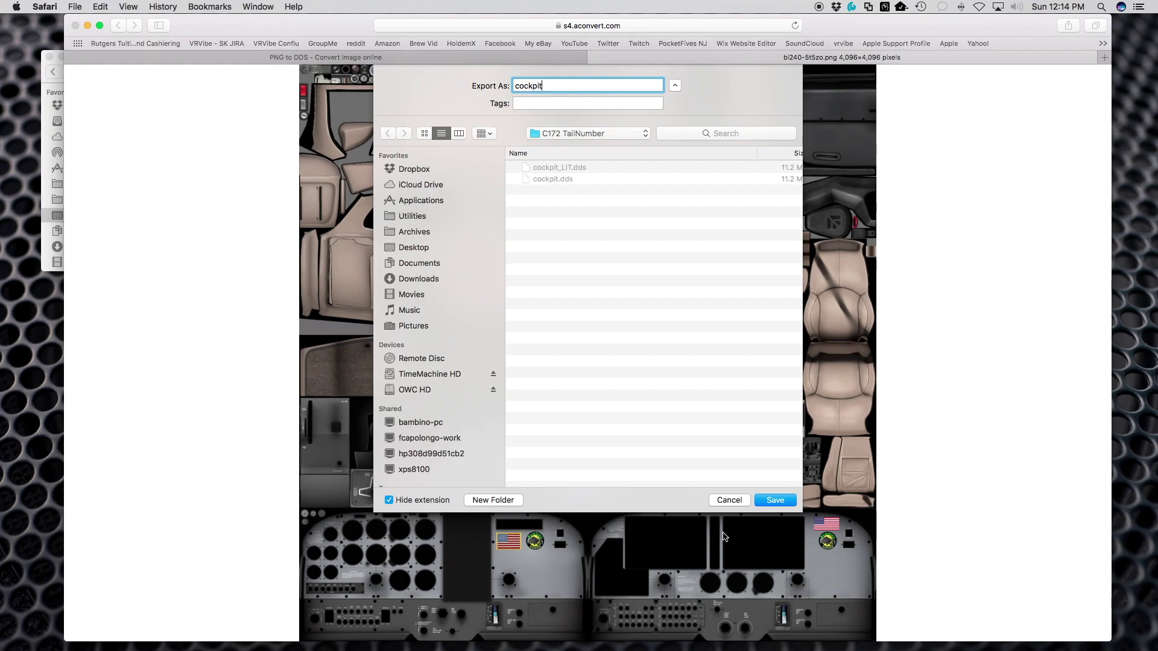
left_click(774, 500)
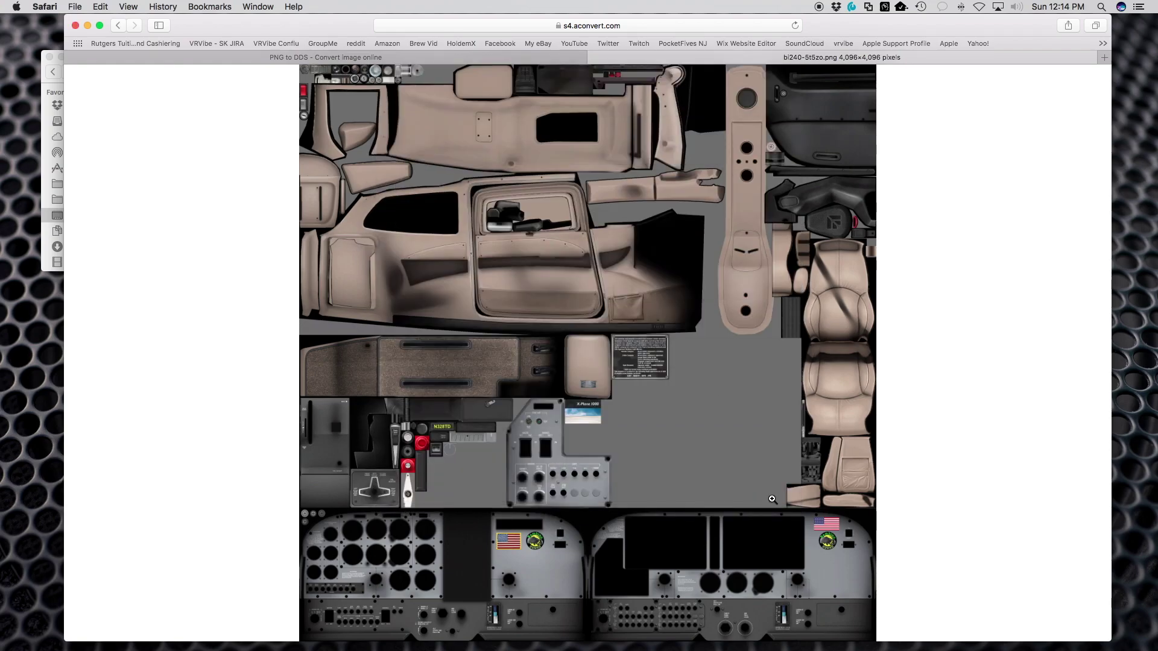
left_click(594, 57)
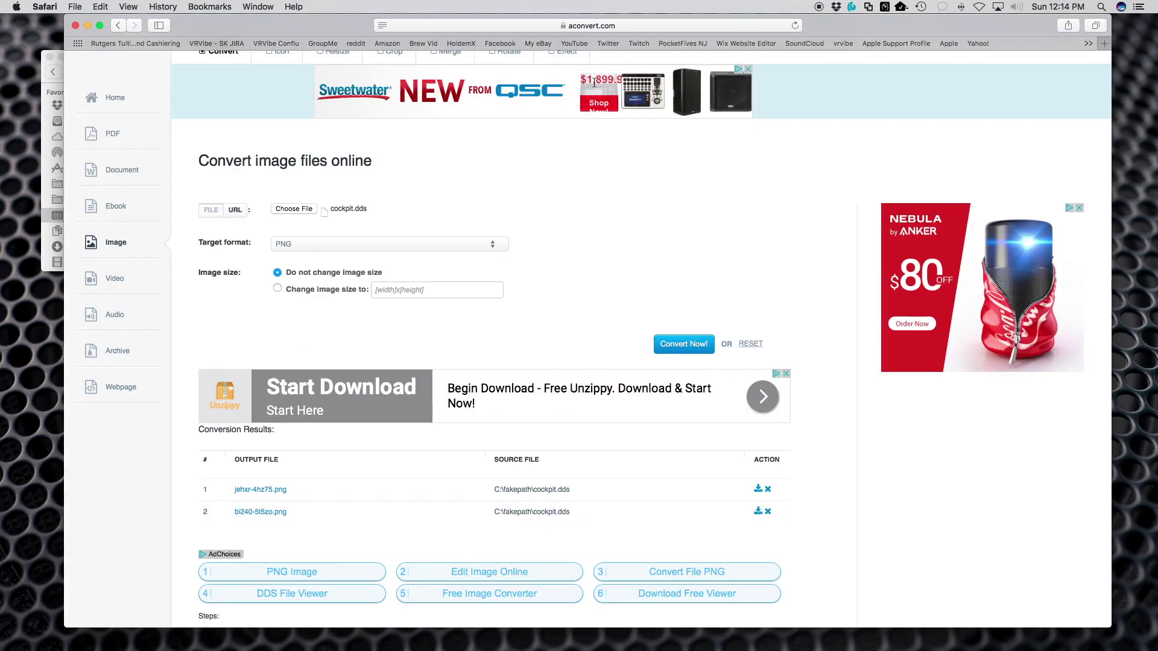
- Convert cockpit_LIT.dds from the C172 TailNumber folder to PNG
left_click(302, 209)
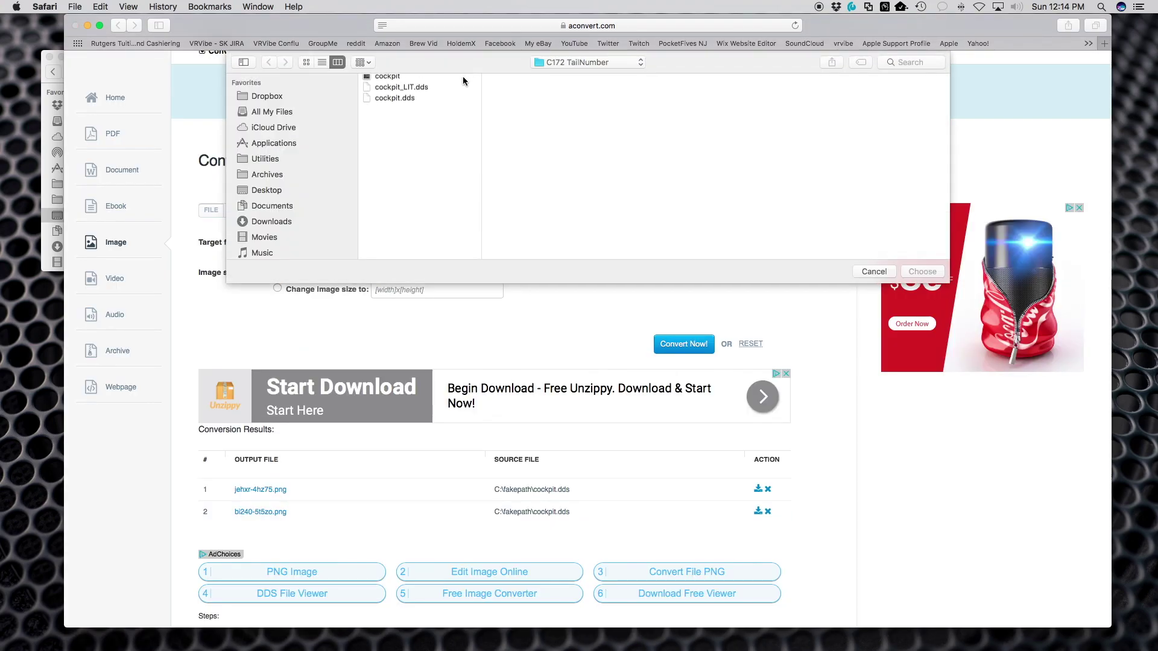
left_click(412, 91)
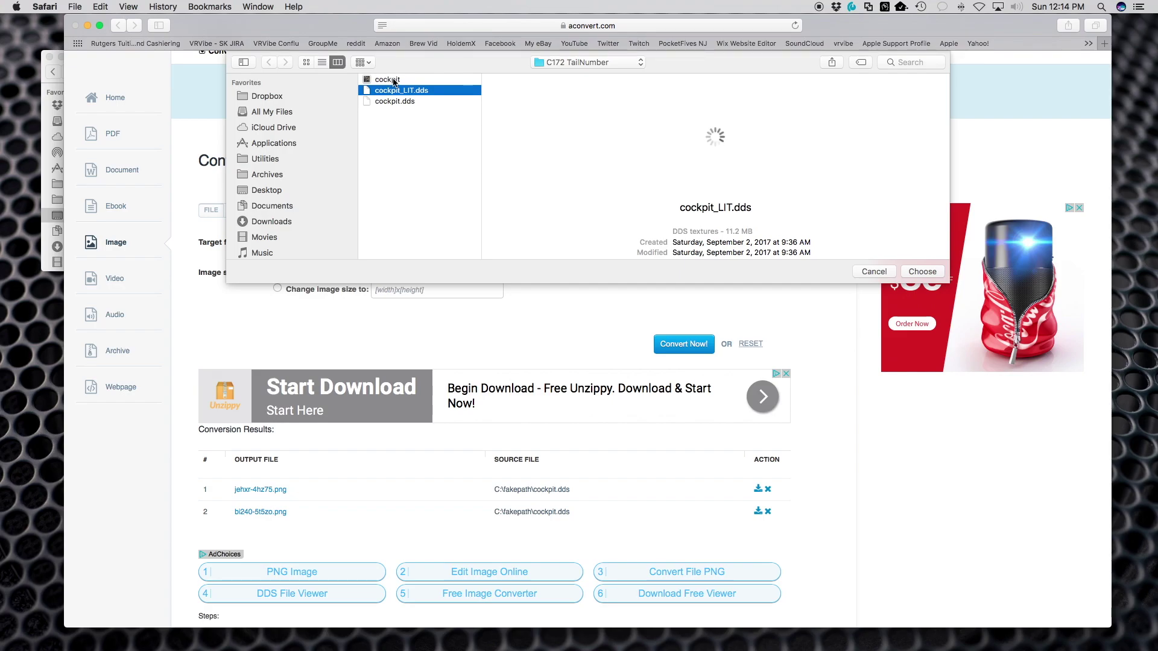
left_click(917, 273)
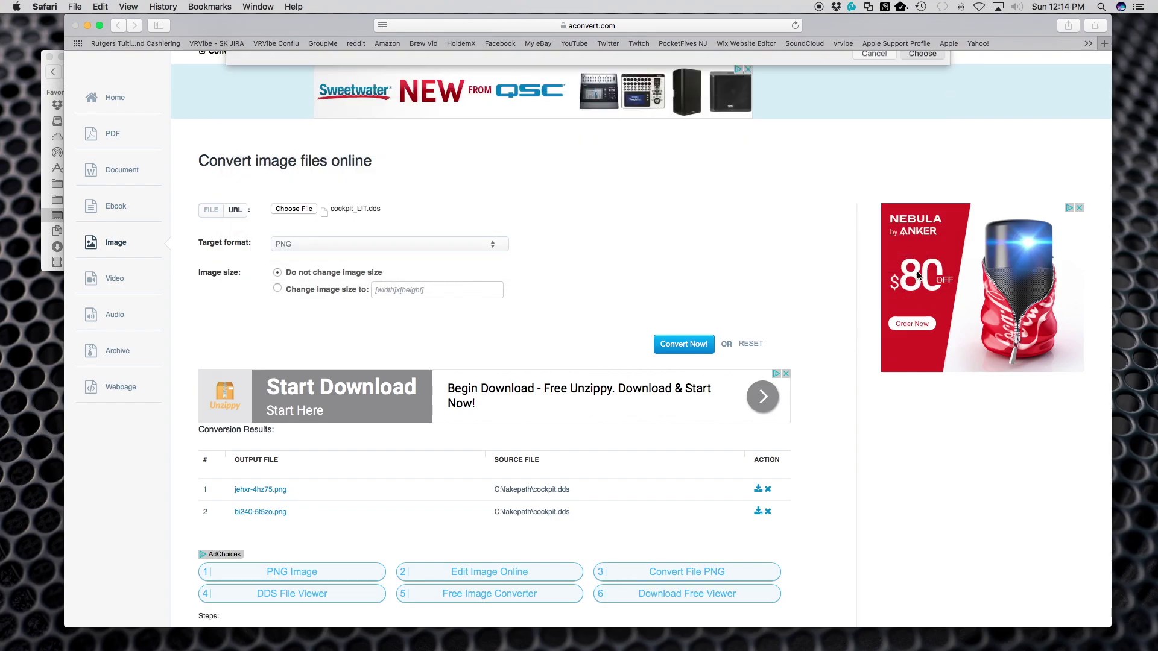
left_click(688, 347)
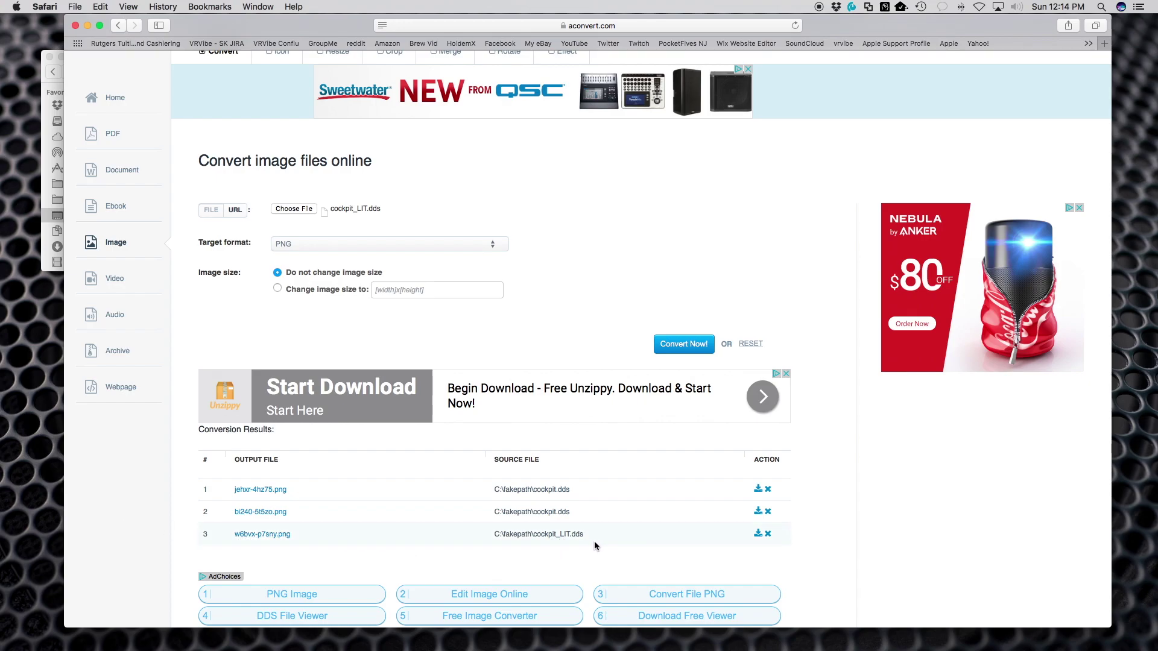
- Open the converted cockpit_LIT image and save it as cockpit_LIT in the C172 TailNumber folder
left_click(758, 534)
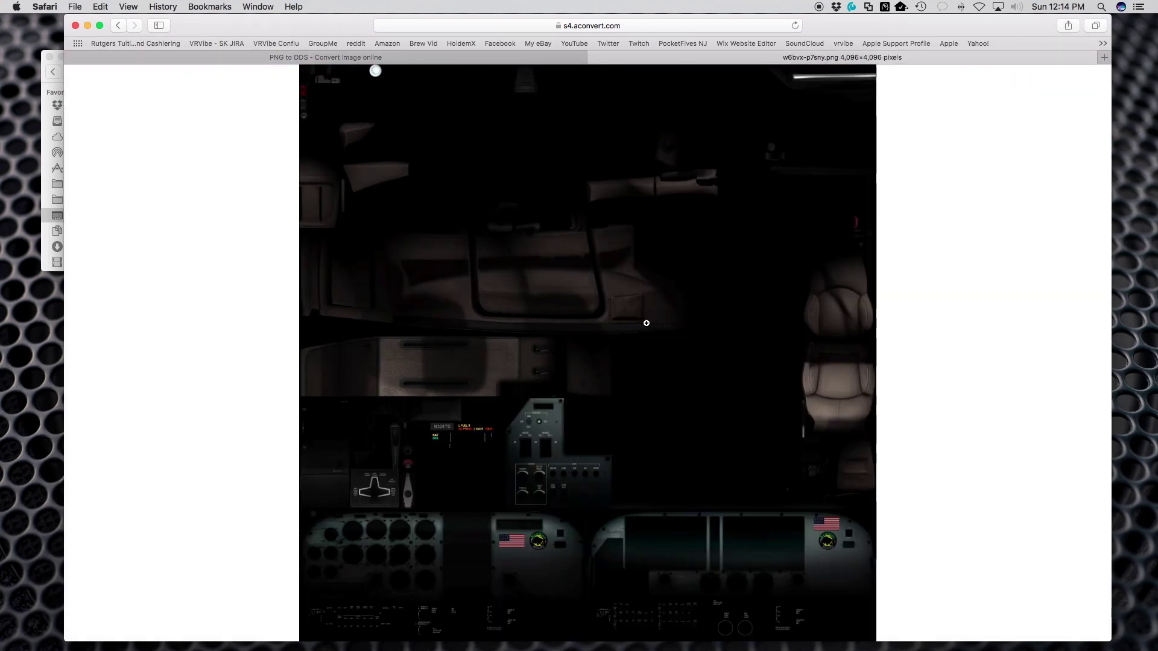
right_click(546, 301)
left_click(588, 336)
left_click(552, 179)
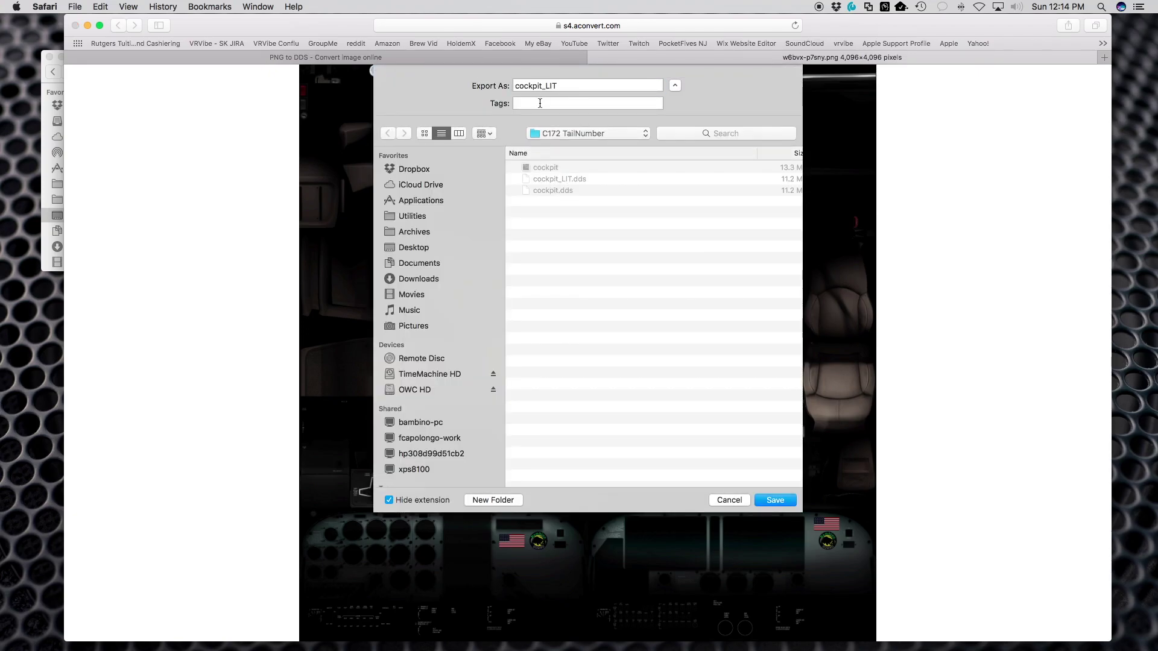
left_click(770, 496)
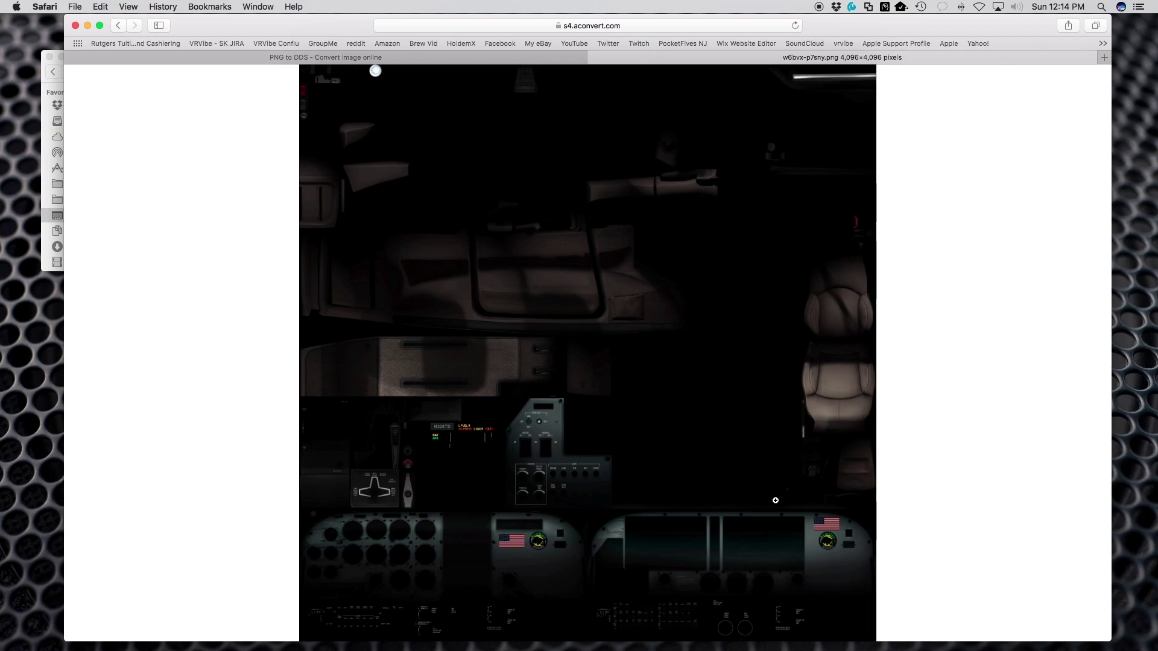
- Close the image page, minimize the browser and switch to the C172 TailNumber folder in Finder
left_click(593, 60)
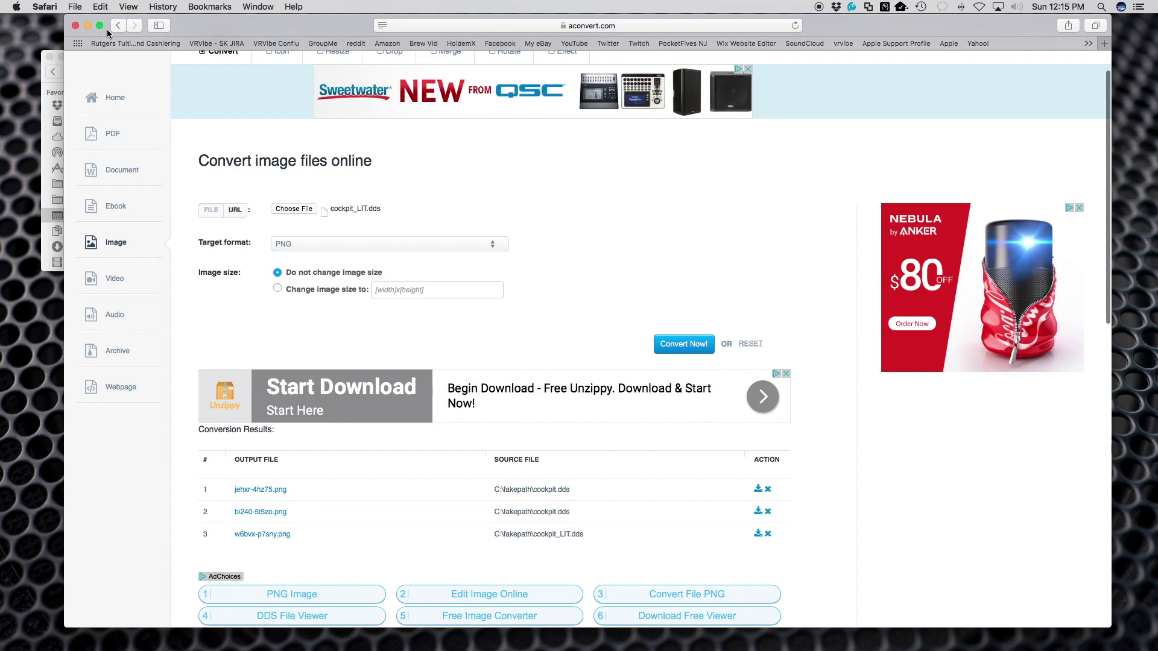
left_click(88, 26)
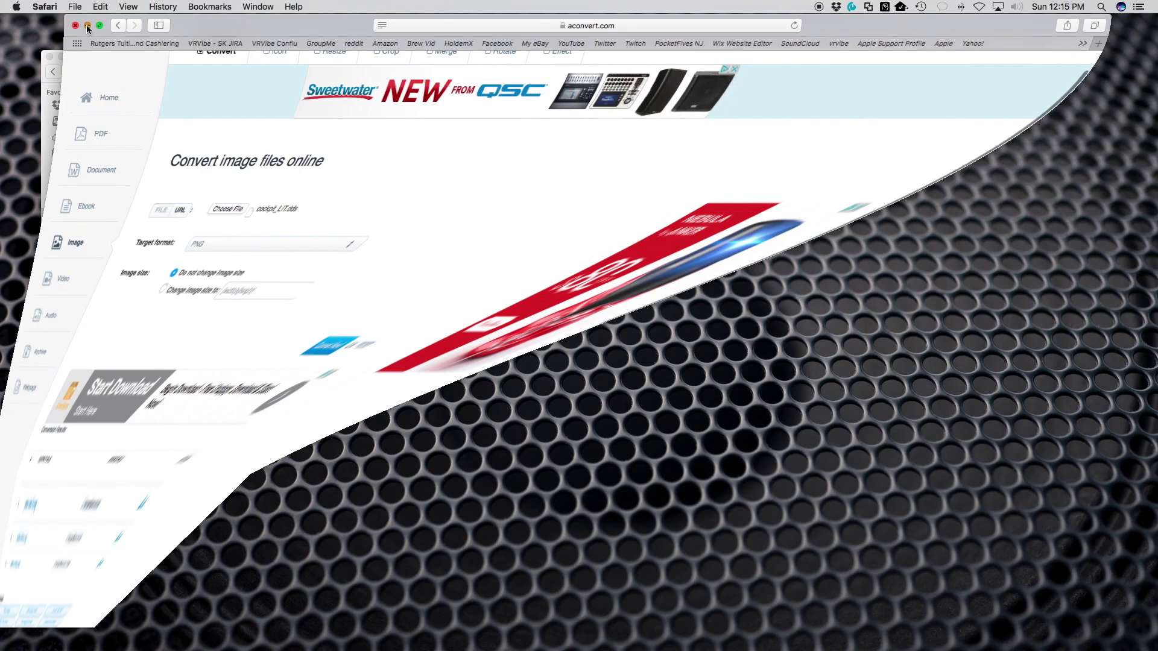
left_click(270, 137)
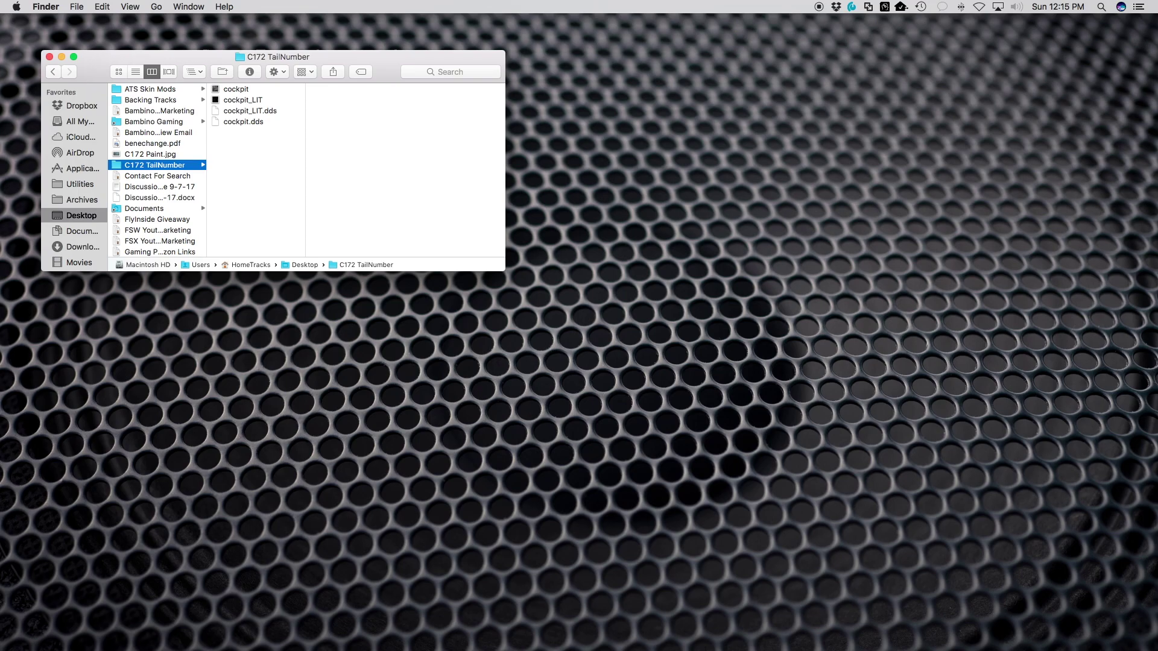
- Open the cockpit image from the C172 TailNumber folder in Pixelmator and move the Layers and Brushes palettes clear of the image
key("super+Tab")
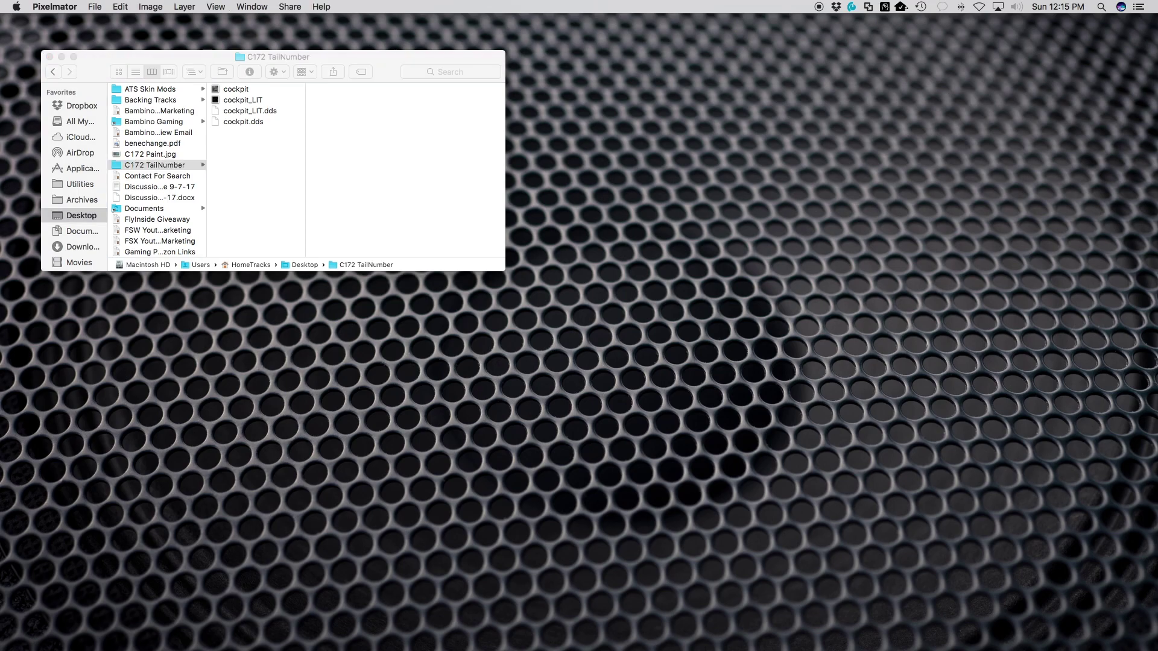
right_click(247, 89)
mouse_move(337, 106)
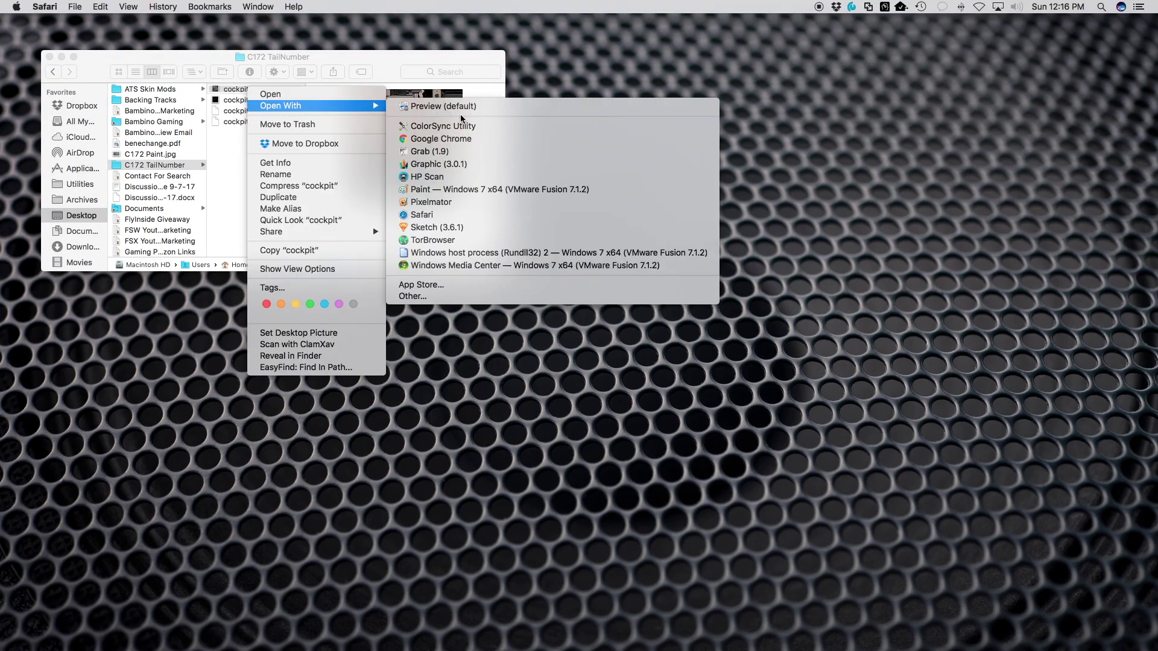
left_click(461, 198)
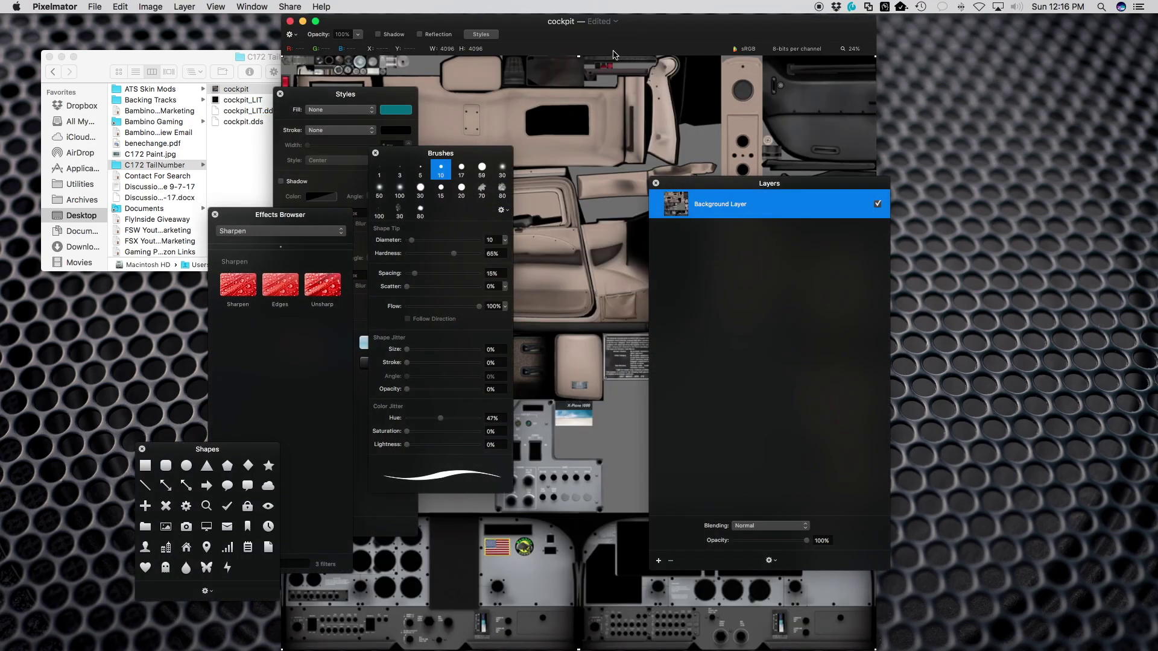
left_click_drag(729, 188, 933, 230)
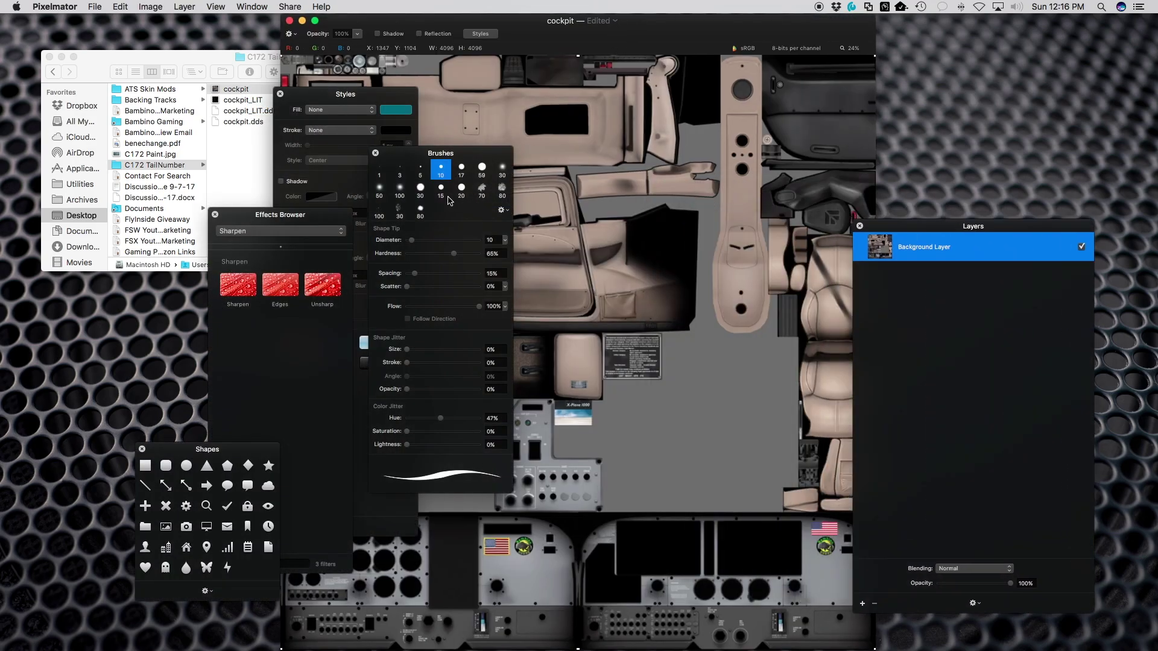
left_click_drag(424, 153, 915, 229)
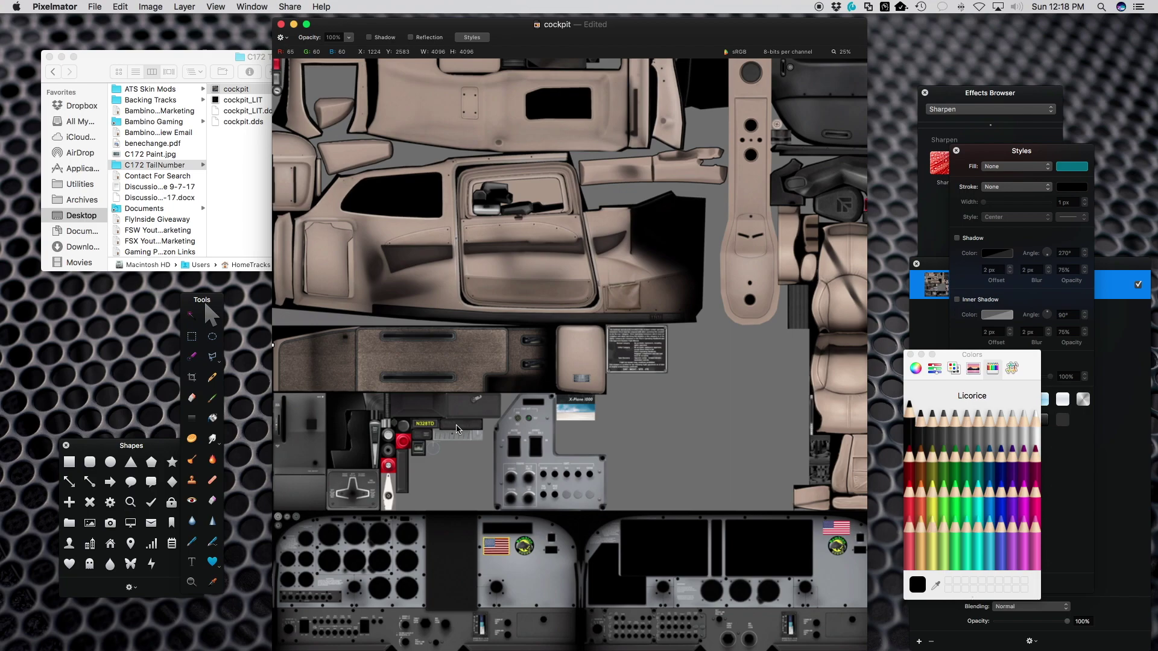
key("super+equal")
key("super+equal")
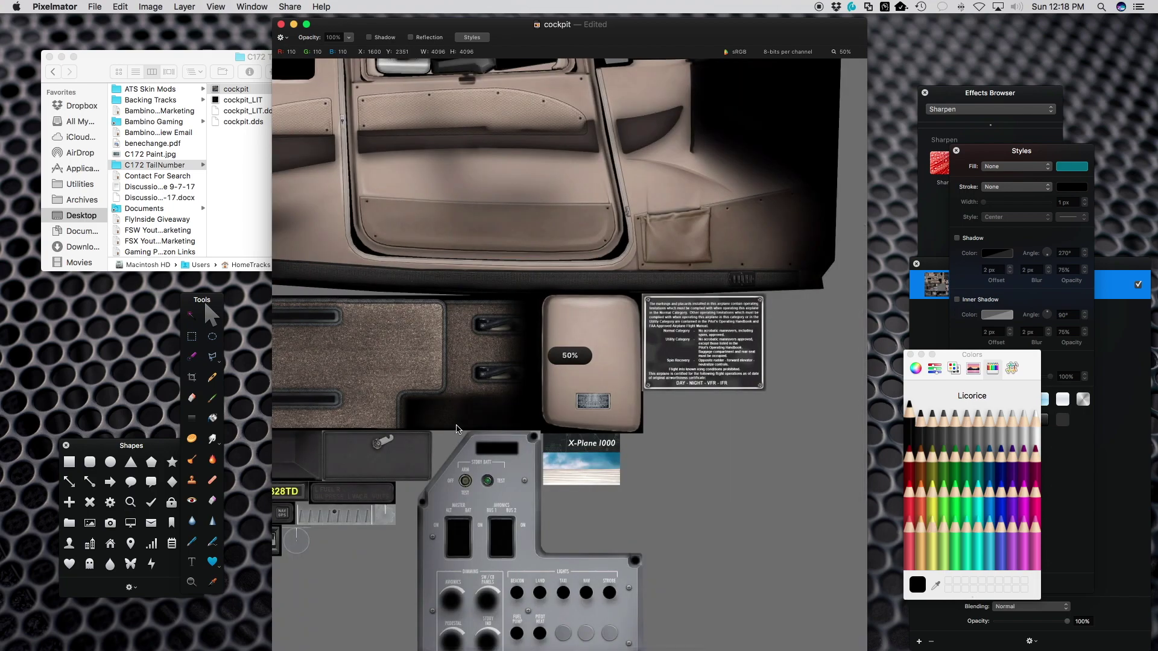
scroll(437, 436, "left", 10)
scroll(437, 436, "down", 3)
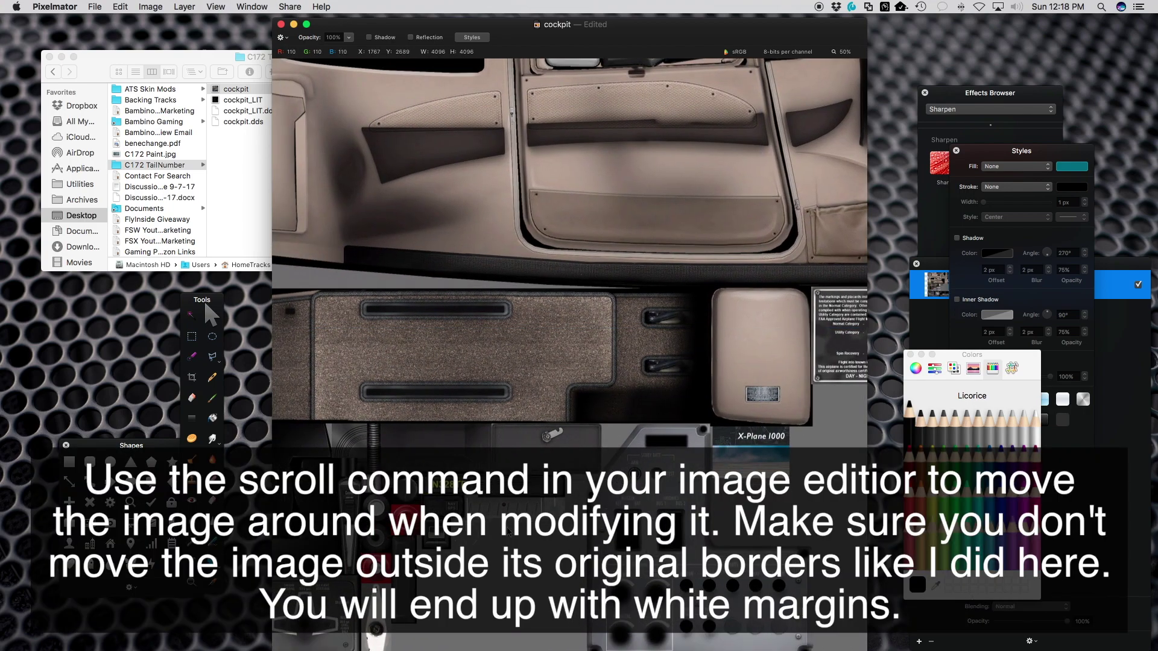
scroll(436, 410, "down", 3)
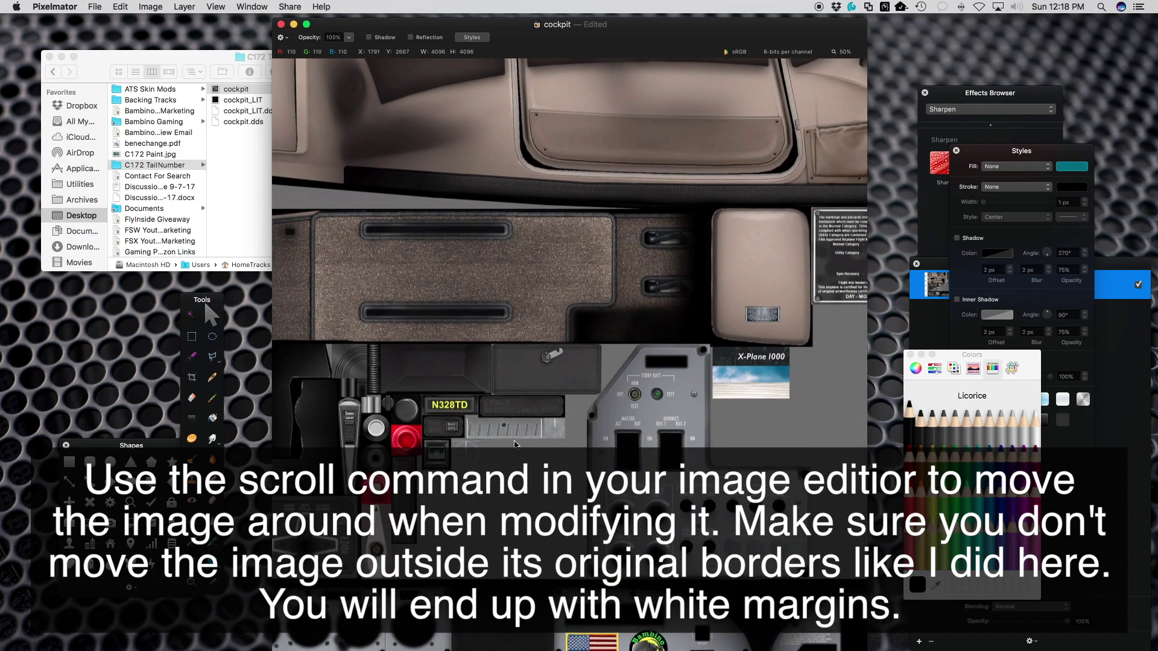
key("super+equal")
key("super+equal")
key("super+equal")
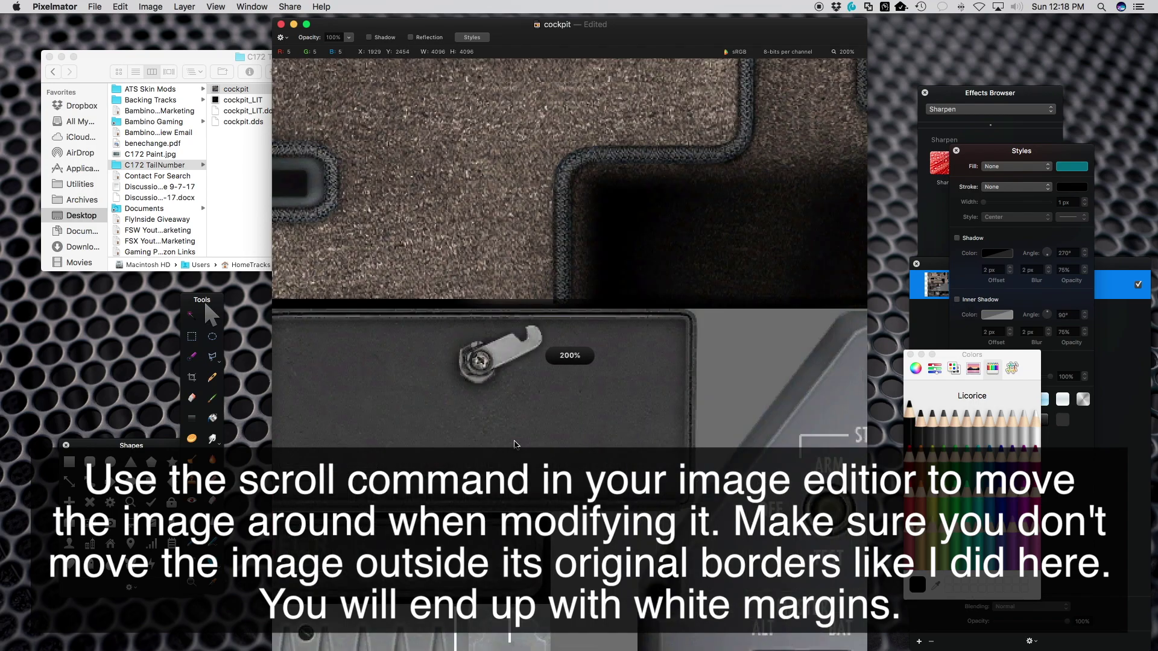
scroll(538, 447, "left", 10)
scroll(539, 446, "down", 4)
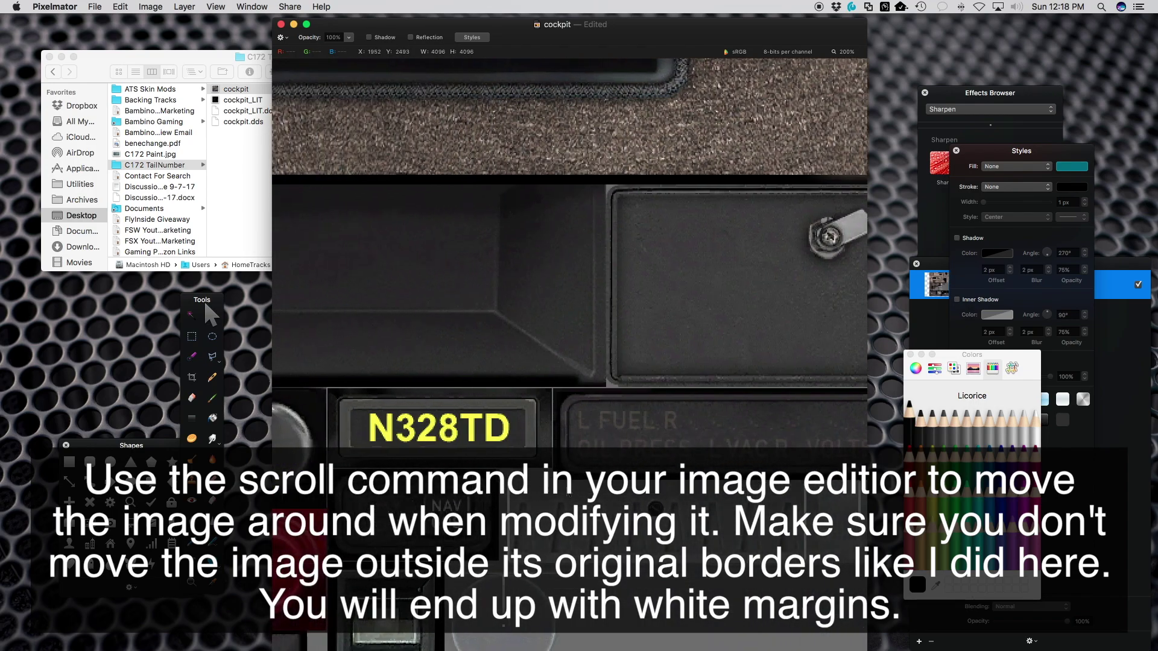
key("b")
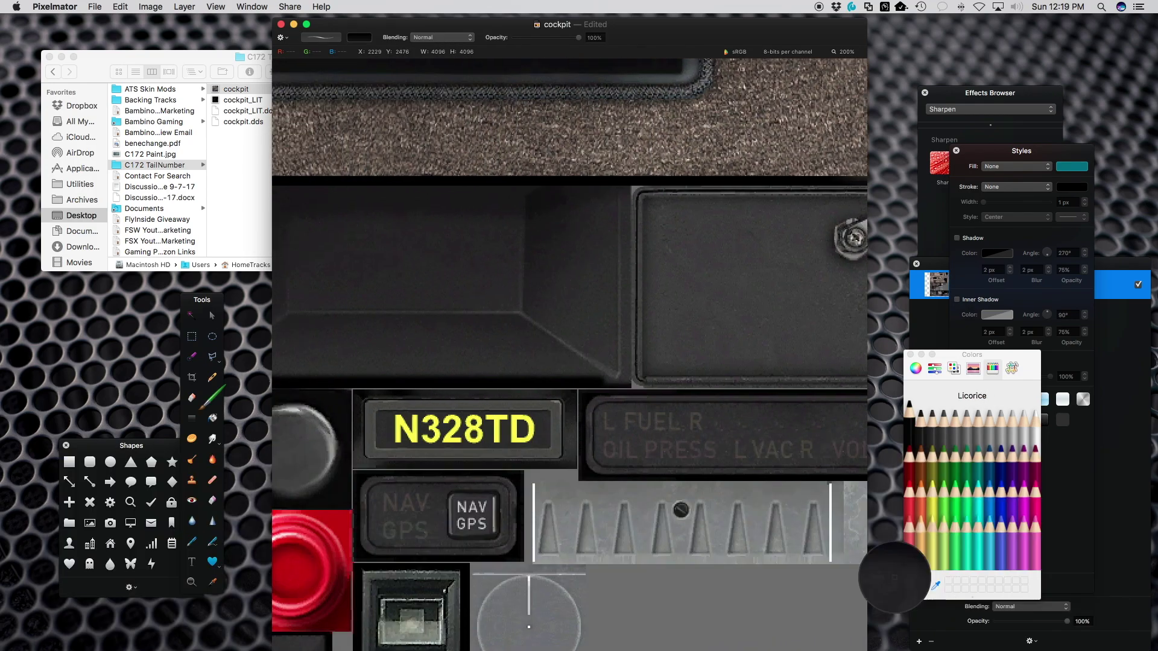
left_click(545, 428, "alt")
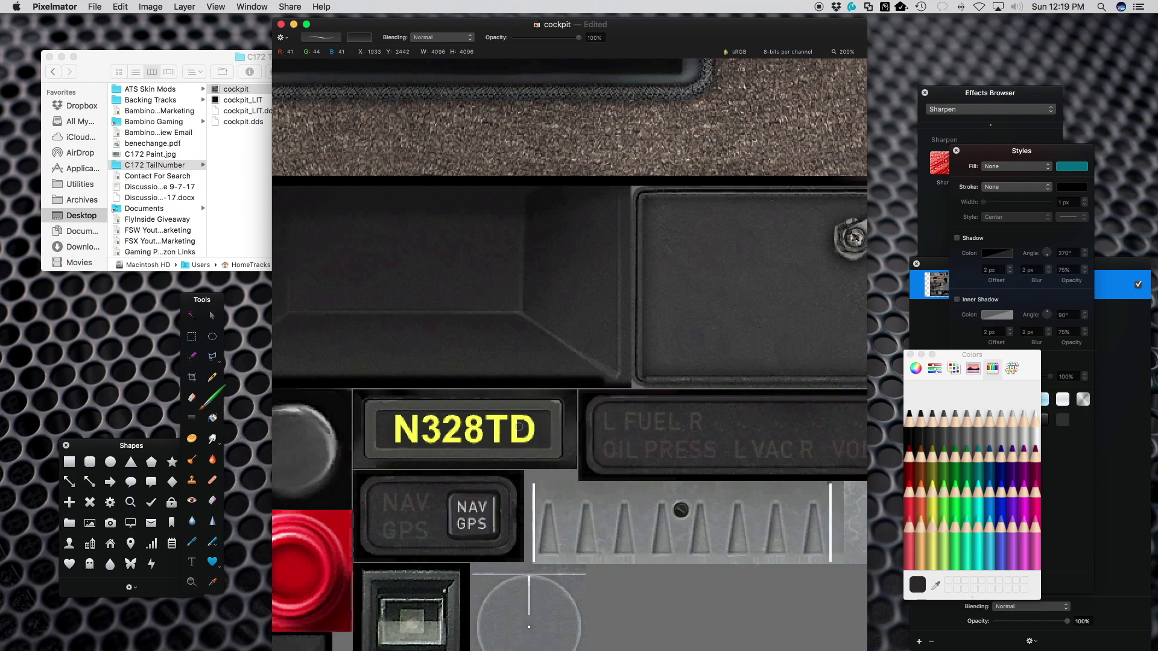
mouse_move(529, 421)
left_mouse_down()
mouse_move(518, 418)
mouse_move(532, 419)
mouse_move(509, 439)
mouse_move(530, 432)
mouse_move(513, 423)
mouse_move(513, 435)
mouse_move(504, 418)
mouse_move(403, 417)
mouse_move(498, 423)
mouse_move(496, 437)
mouse_move(411, 440)
mouse_move(488, 429)
mouse_move(399, 423)
mouse_move(491, 424)
mouse_move(398, 423)
left_mouse_up()
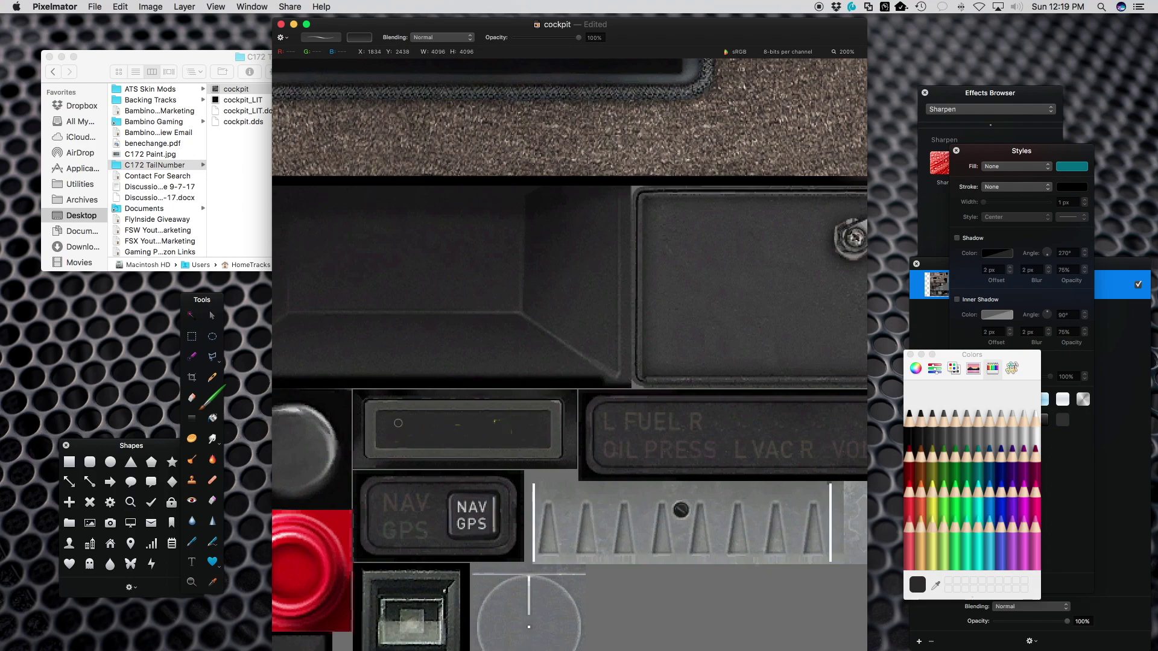
left_click_drag(484, 422, 474, 426)
- Add a text layer over the blanked tail number plate, set in the Impact font and coloured yellow
left_click(192, 562)
left_click(442, 434)
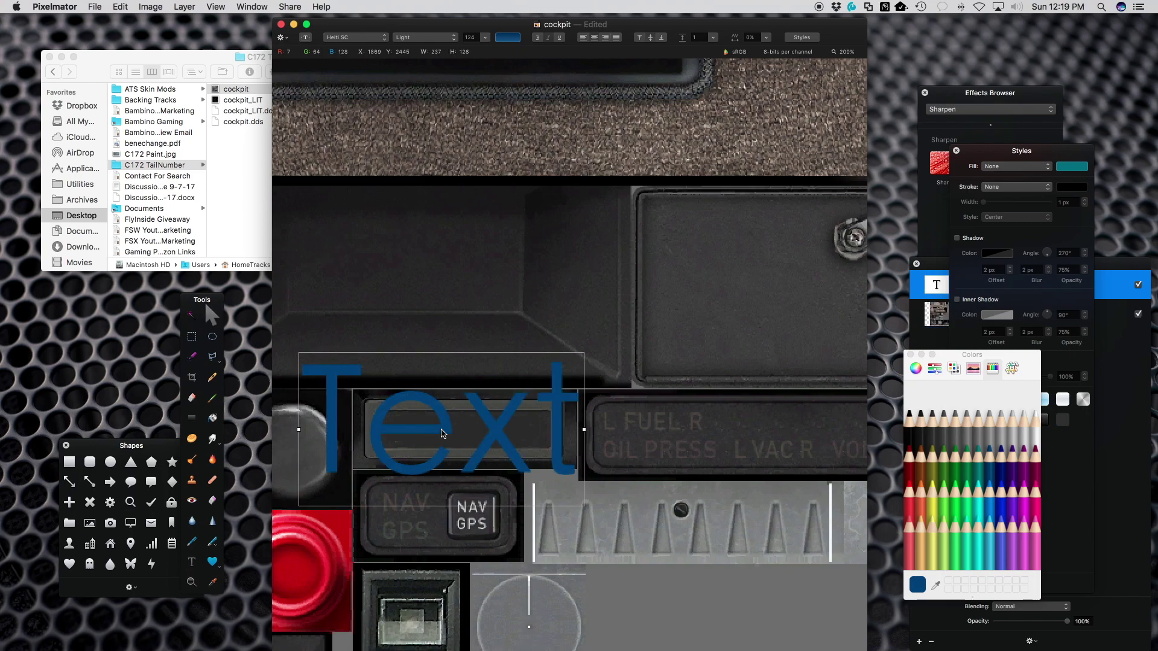
left_click(373, 39)
scroll(409, 450, "down", 5)
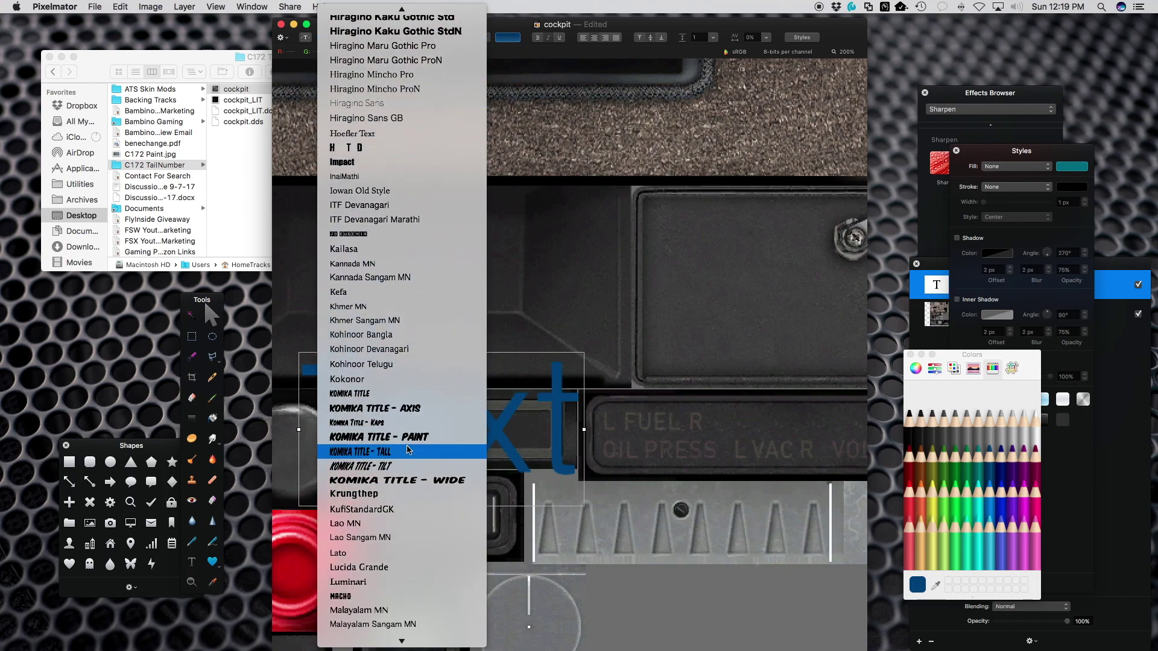
scroll(404, 444, "down", 7)
scroll(353, 181, "up", 8)
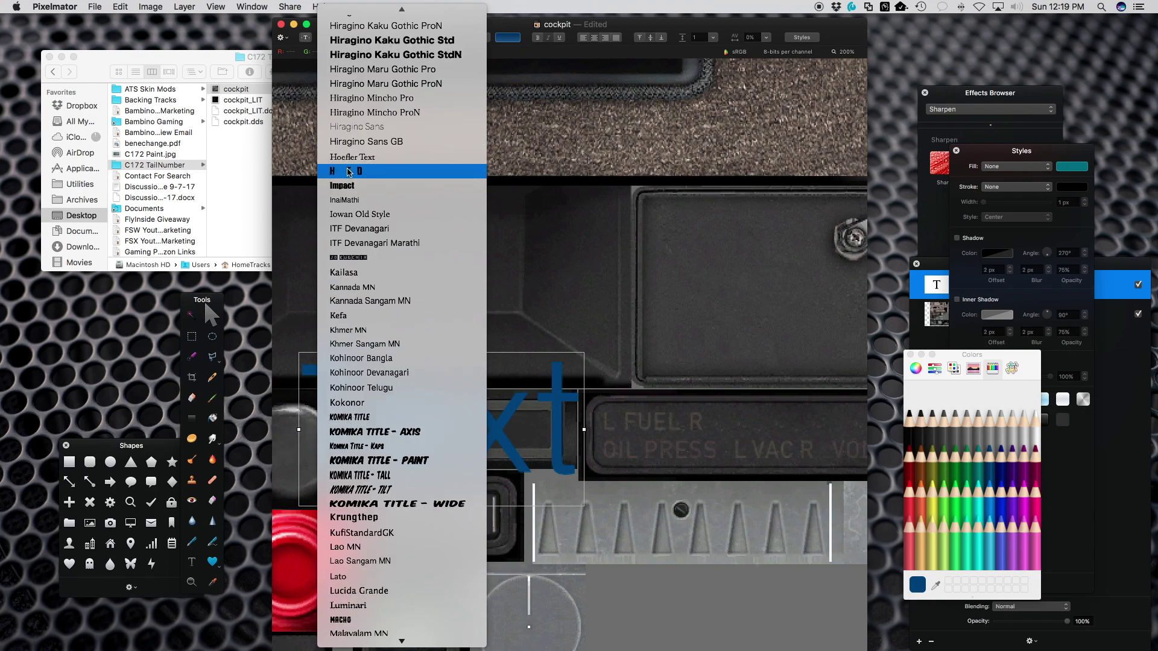
left_click(349, 185)
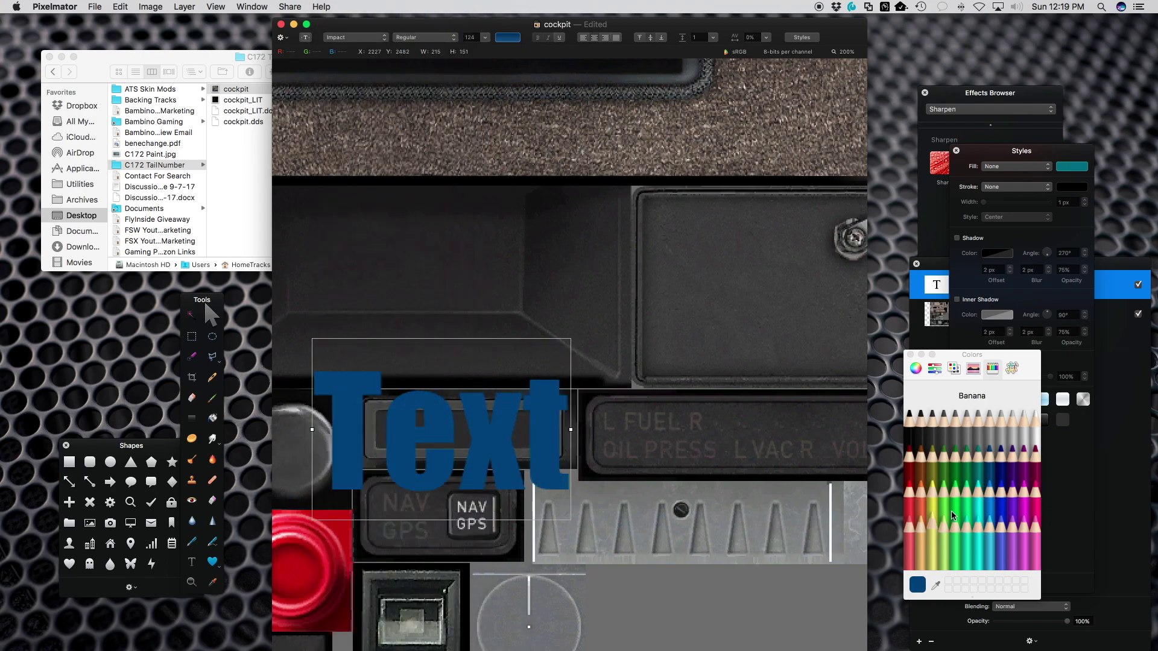
left_click(932, 487)
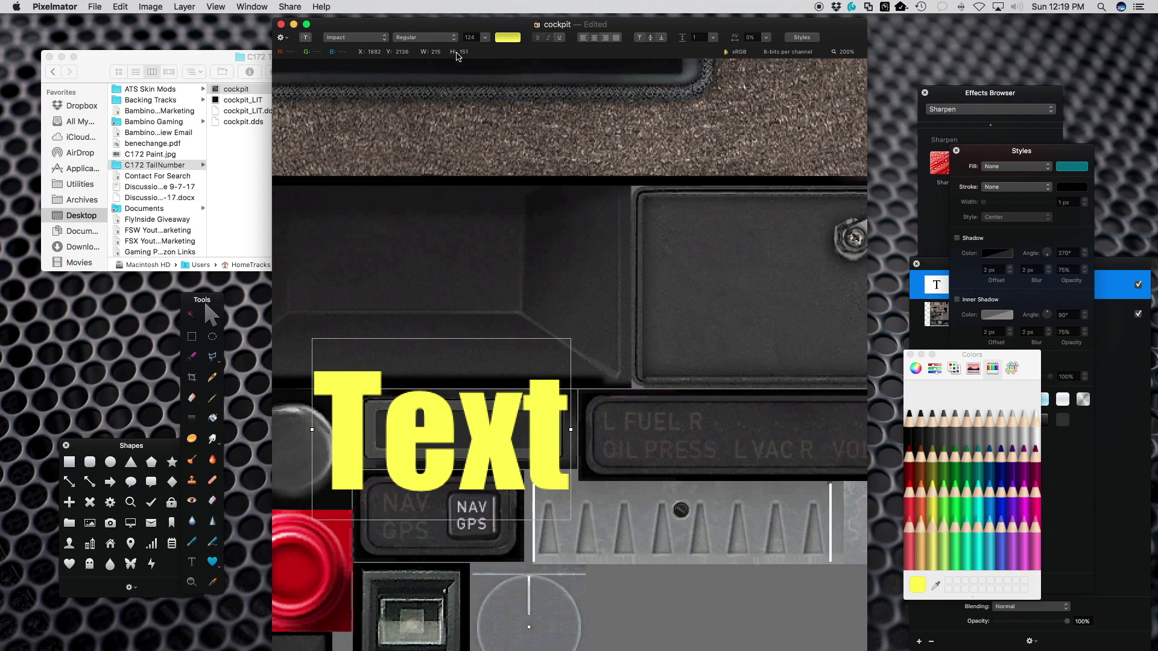
- Reduce the new text's font size to 24 so it fits inside the tail number plate
left_click(484, 38)
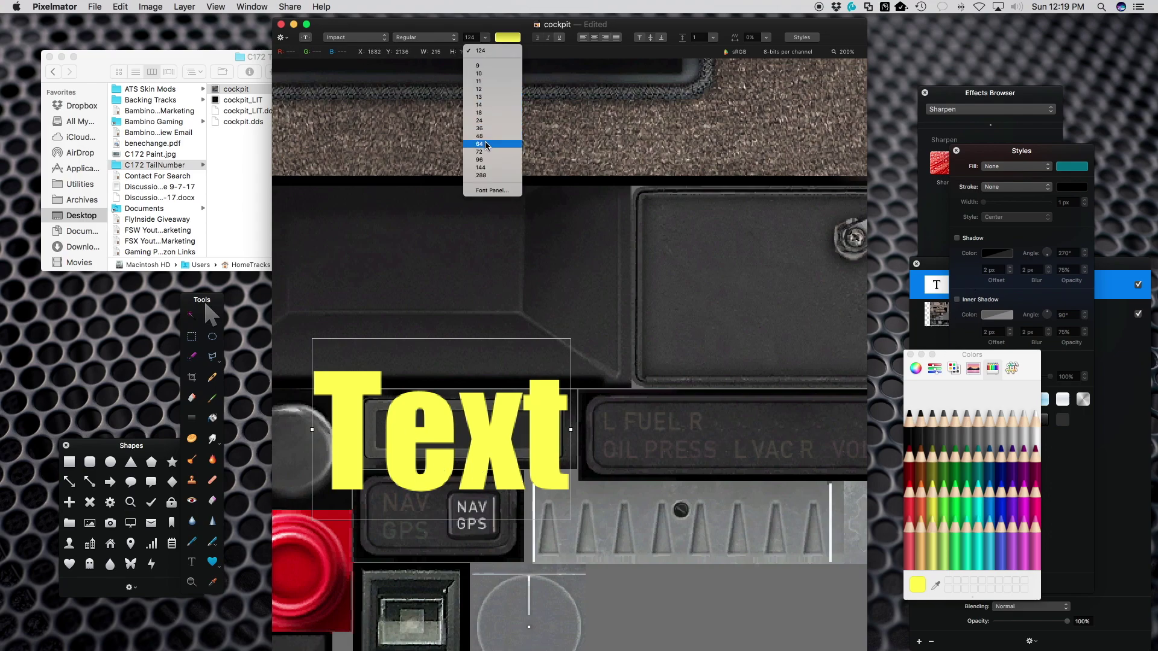
left_click(485, 145)
left_click(485, 37)
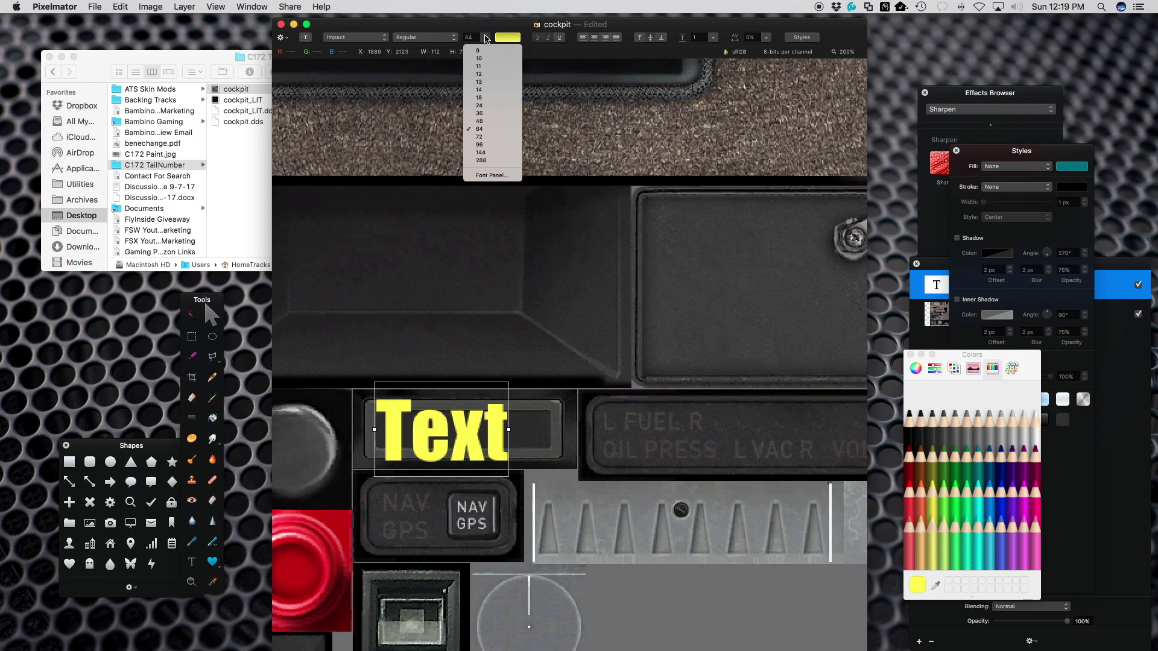
left_click(487, 114)
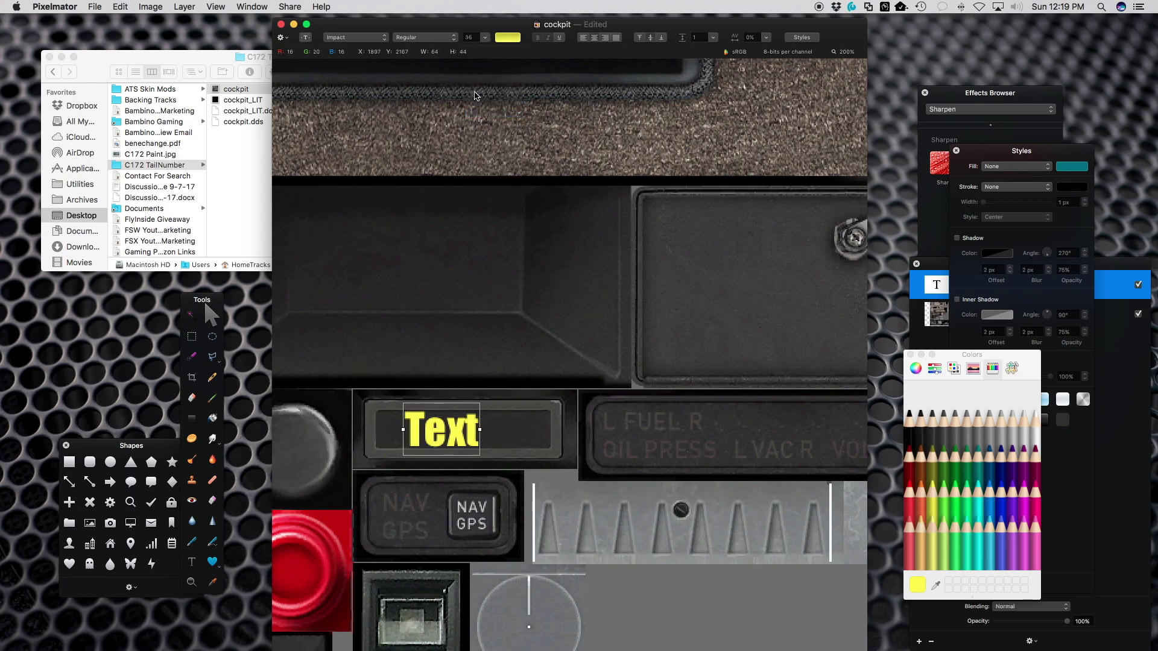
left_click(484, 37)
left_click(488, 101)
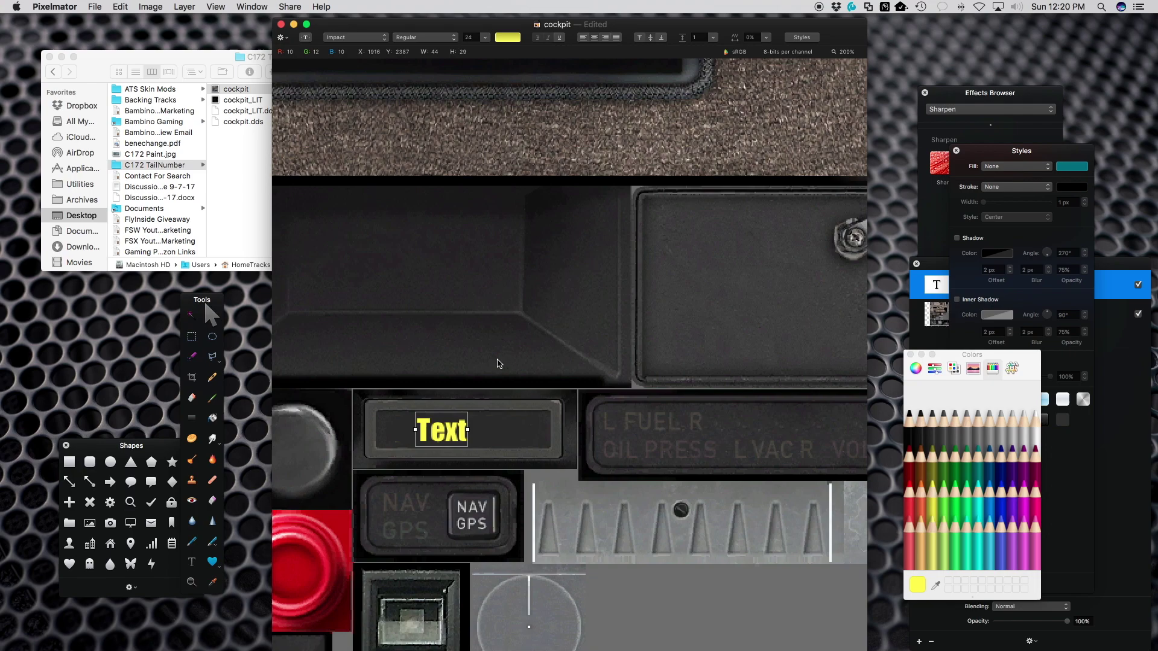
- Replace the placeholder text with N447GF and centre it on the tail number plate
double_click(450, 428)
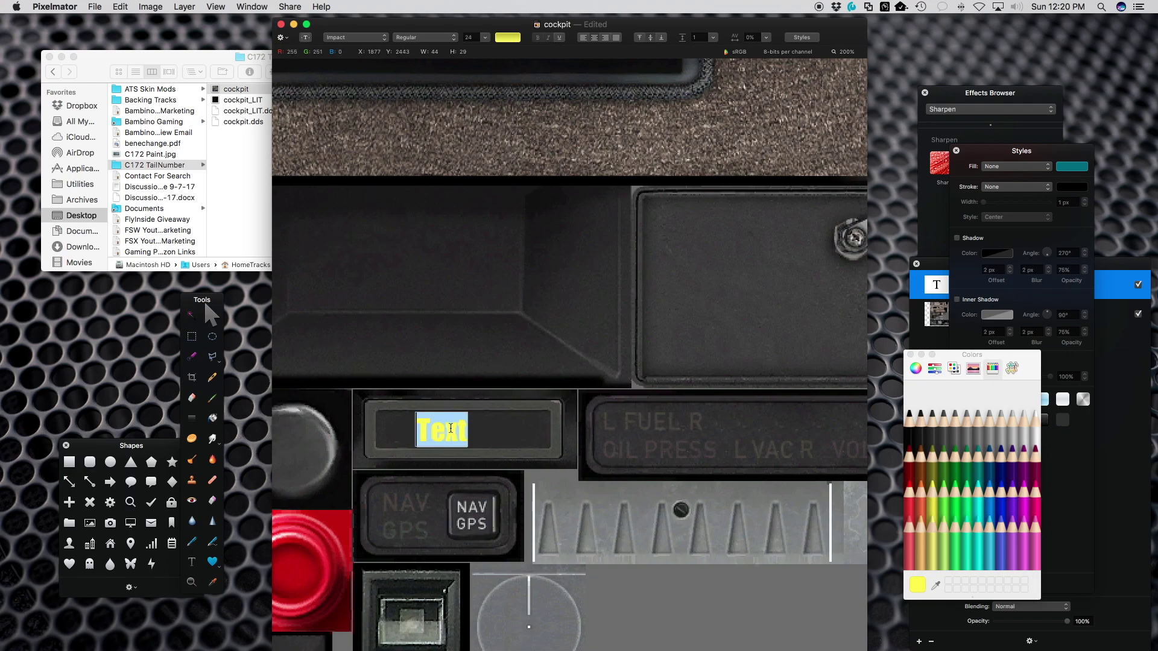
type("N")
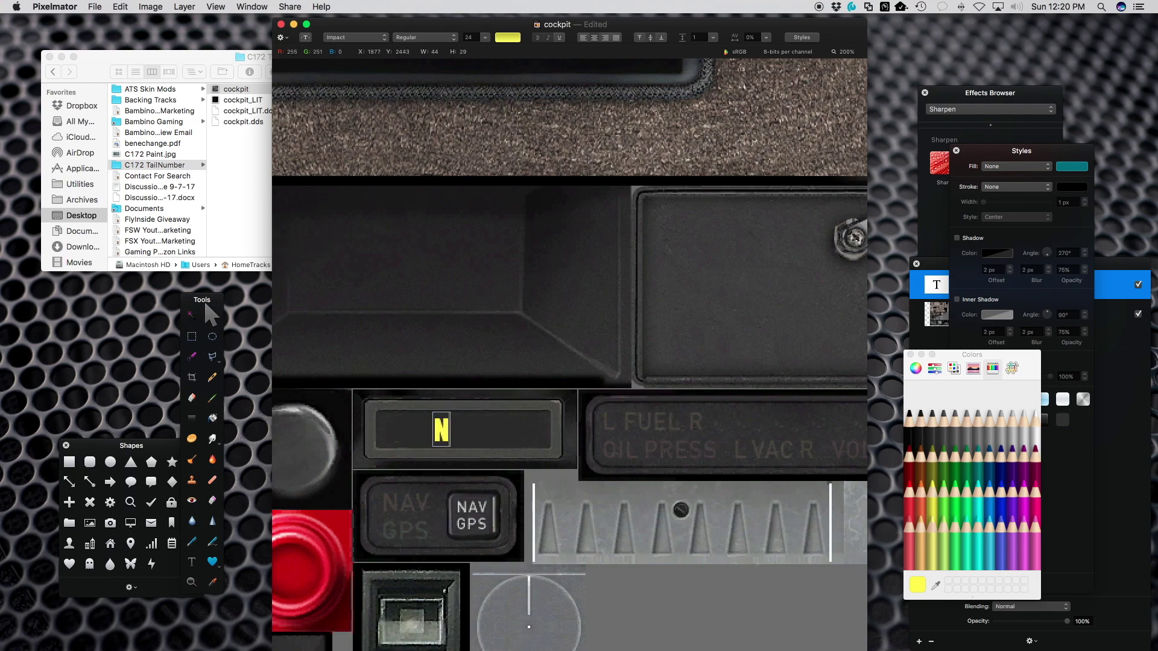
type("447")
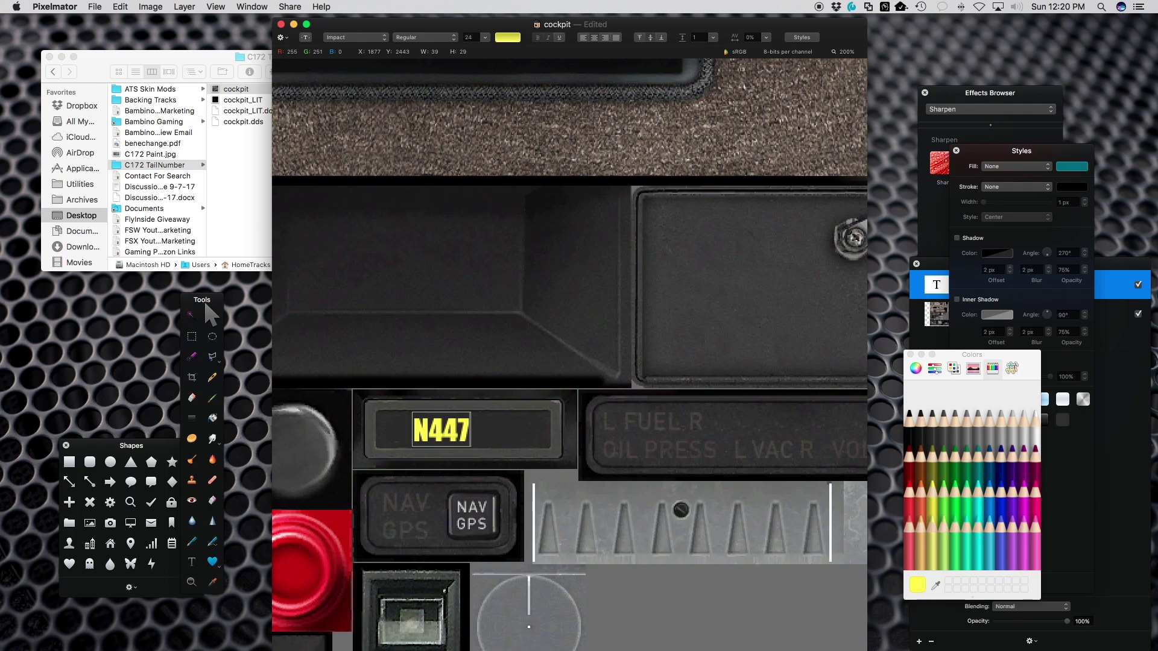
type("GF")
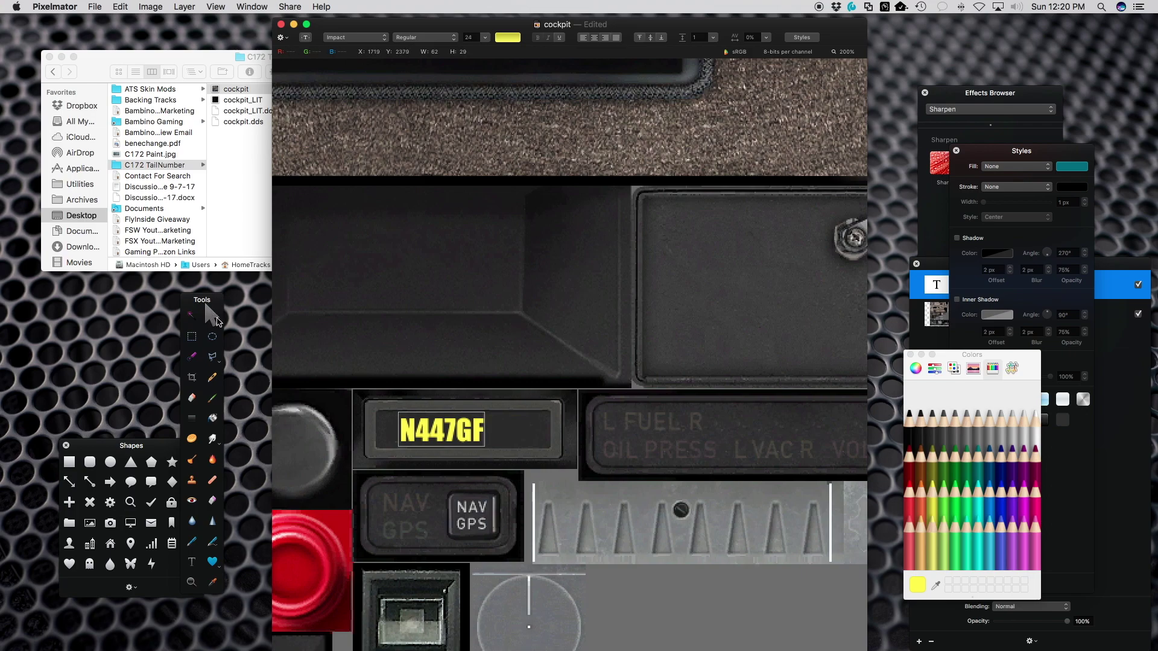
left_click(304, 312)
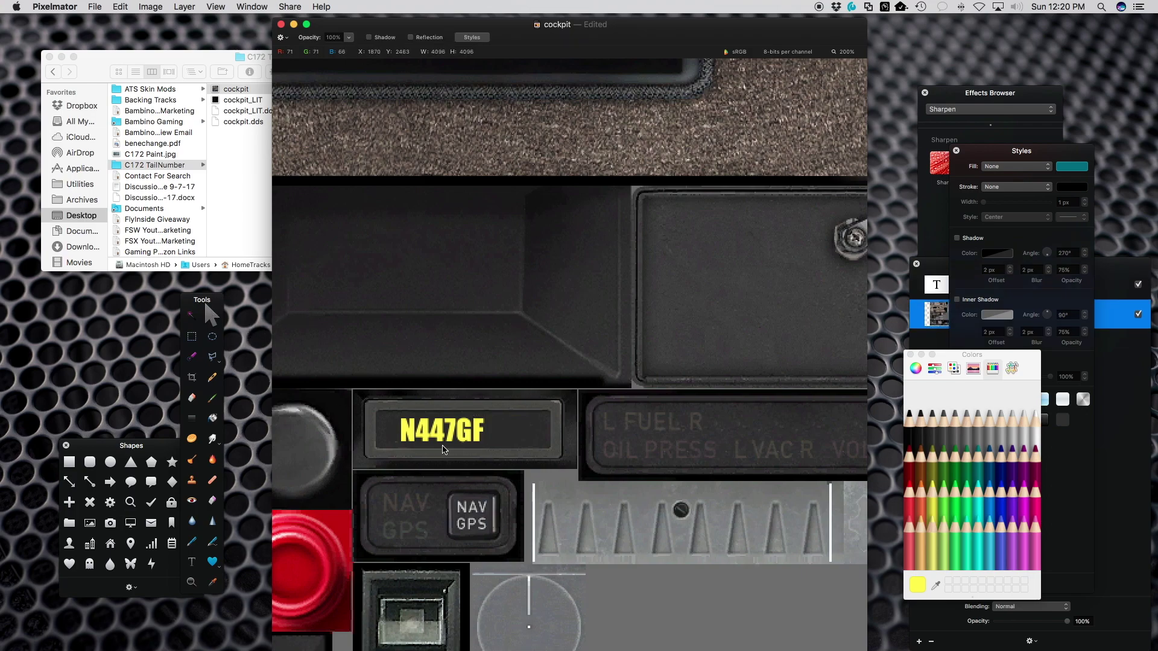
left_click_drag(441, 438, 465, 436)
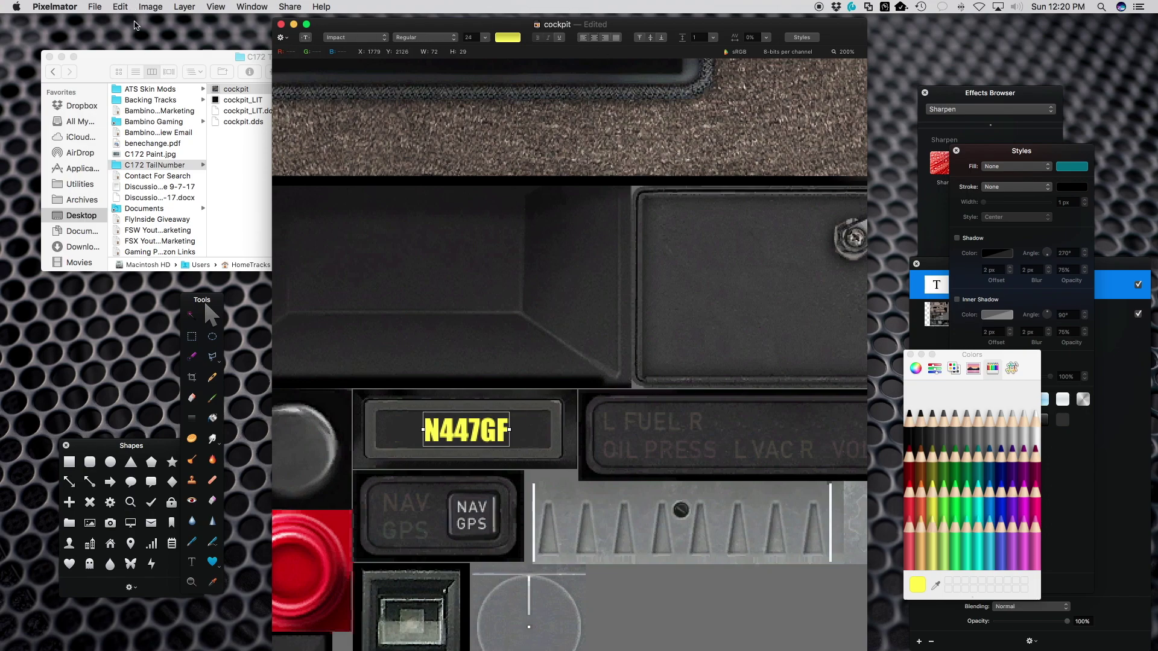
- Export the image as a PNG named cockpit into the Desktop's C172 TailNumber folder, replacing the existing file, and close the image
left_click(96, 7)
left_click(111, 131)
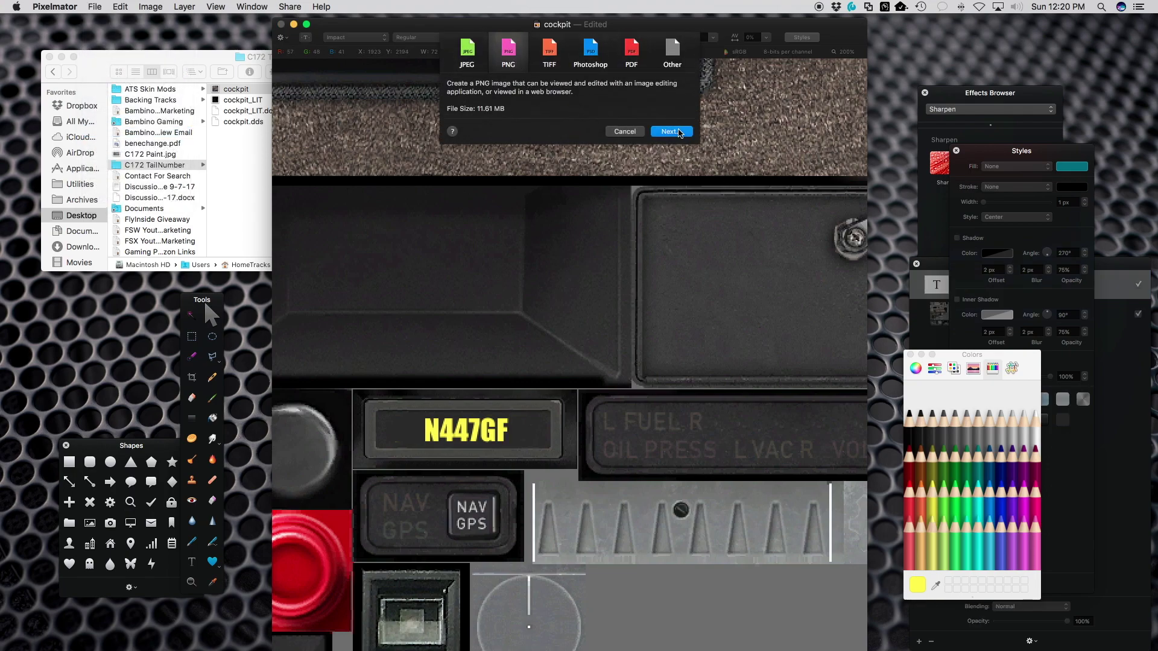
left_click(675, 132)
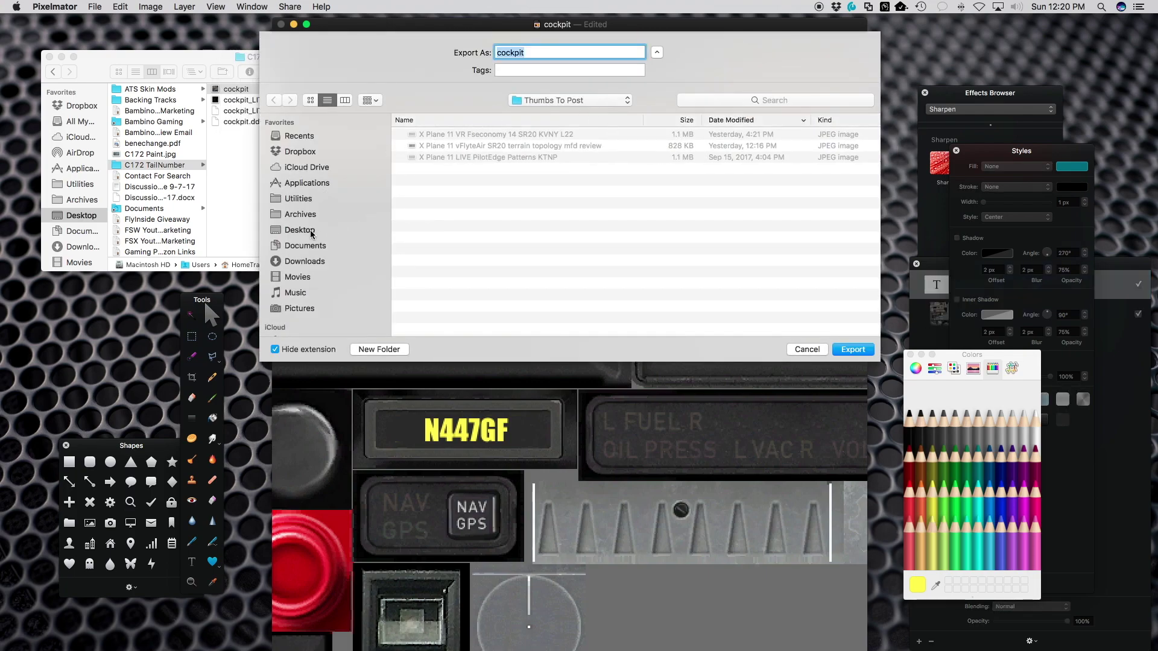
left_click(308, 232)
double_click(462, 134)
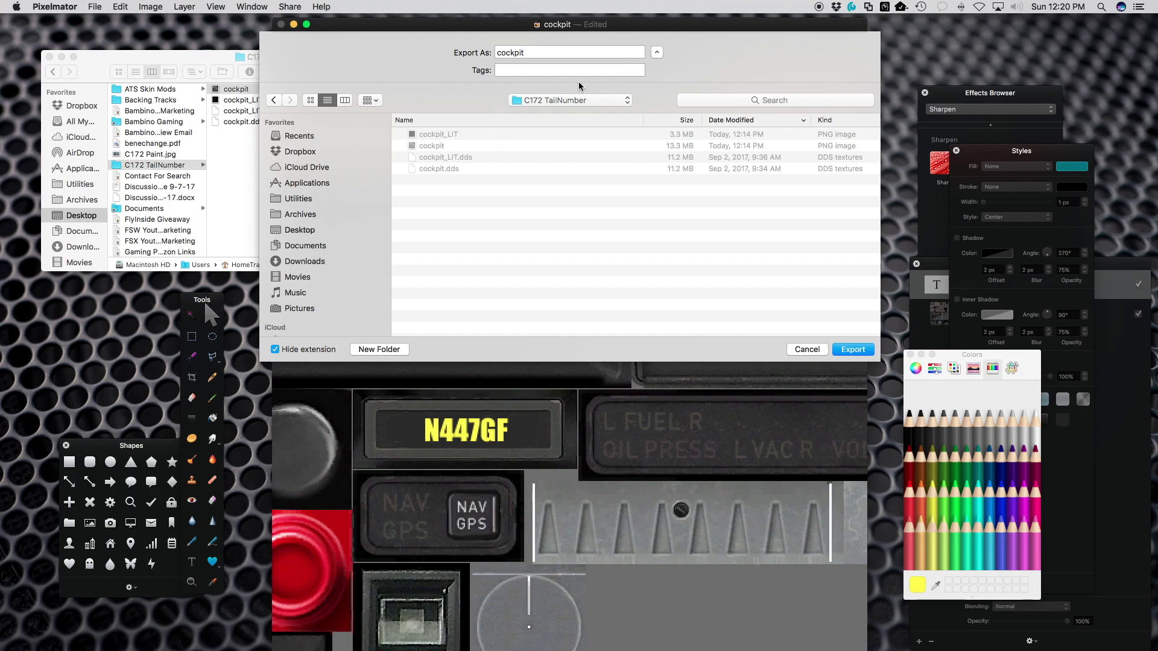
left_click(847, 350)
left_click(668, 107)
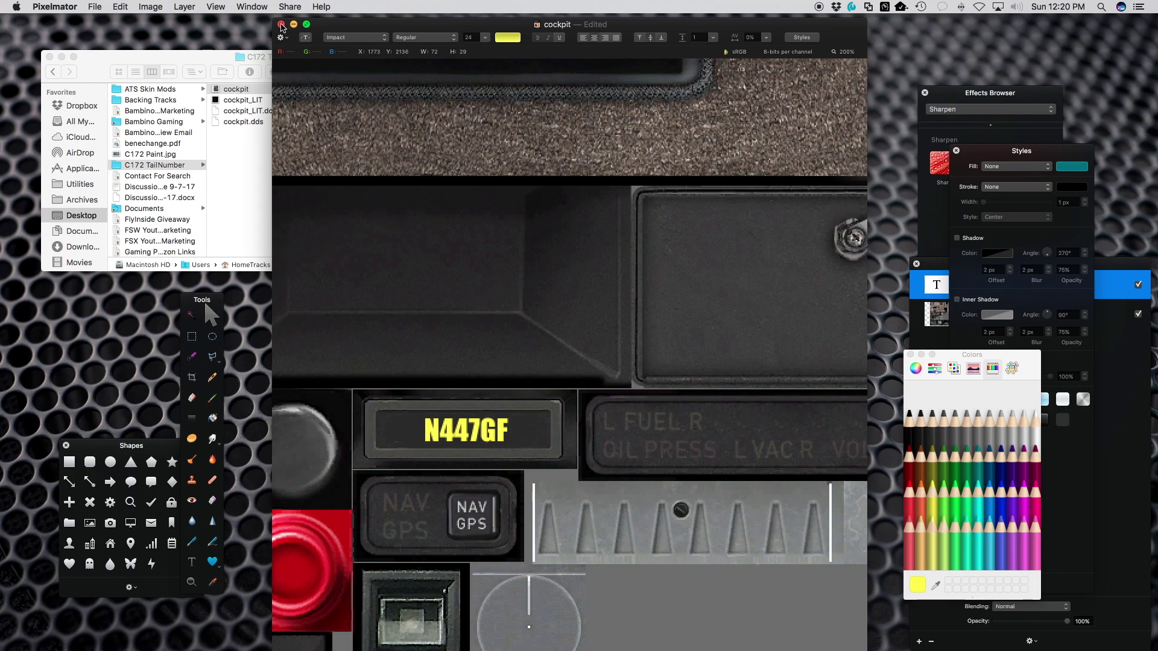
left_click(281, 27)
left_click(516, 200)
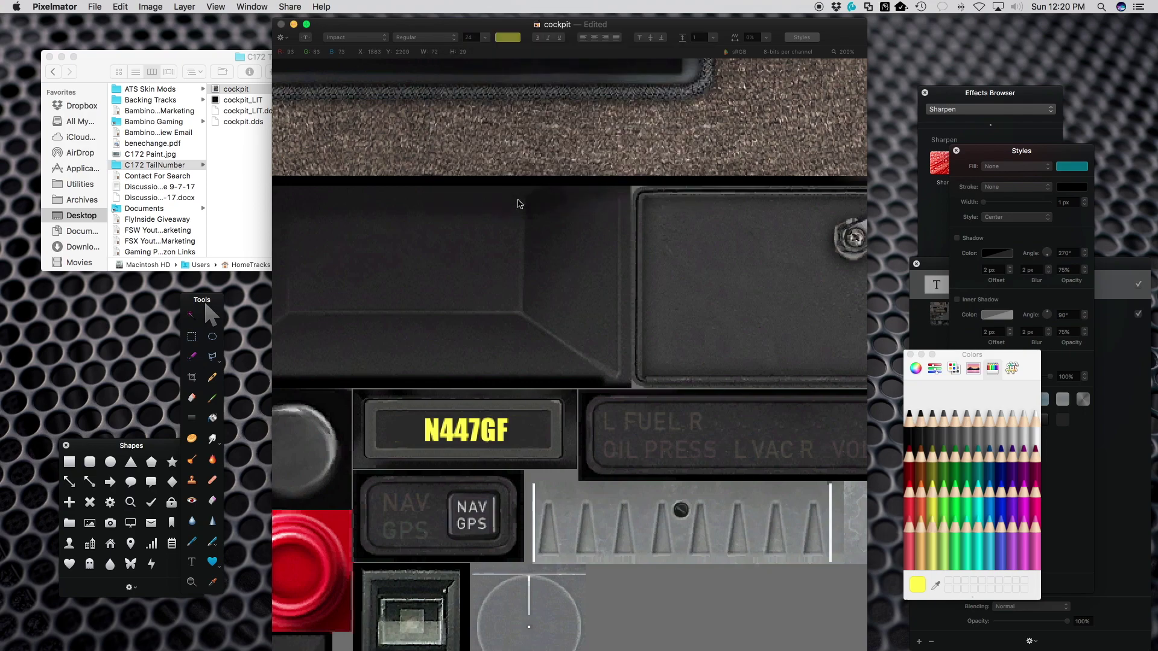
- Open the cockpit_LIT PNG in Pixelmator, examine its tail number plate at 100% zoom, and close it without keeping the document
left_click(255, 104)
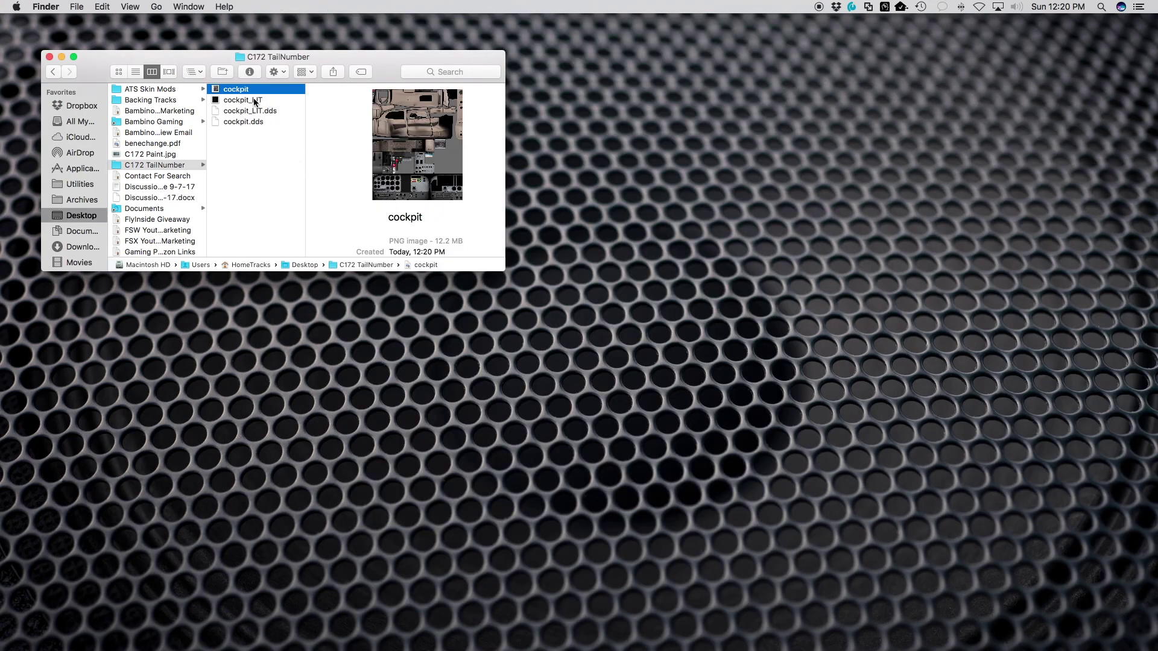
right_click(255, 104)
mouse_move(309, 117)
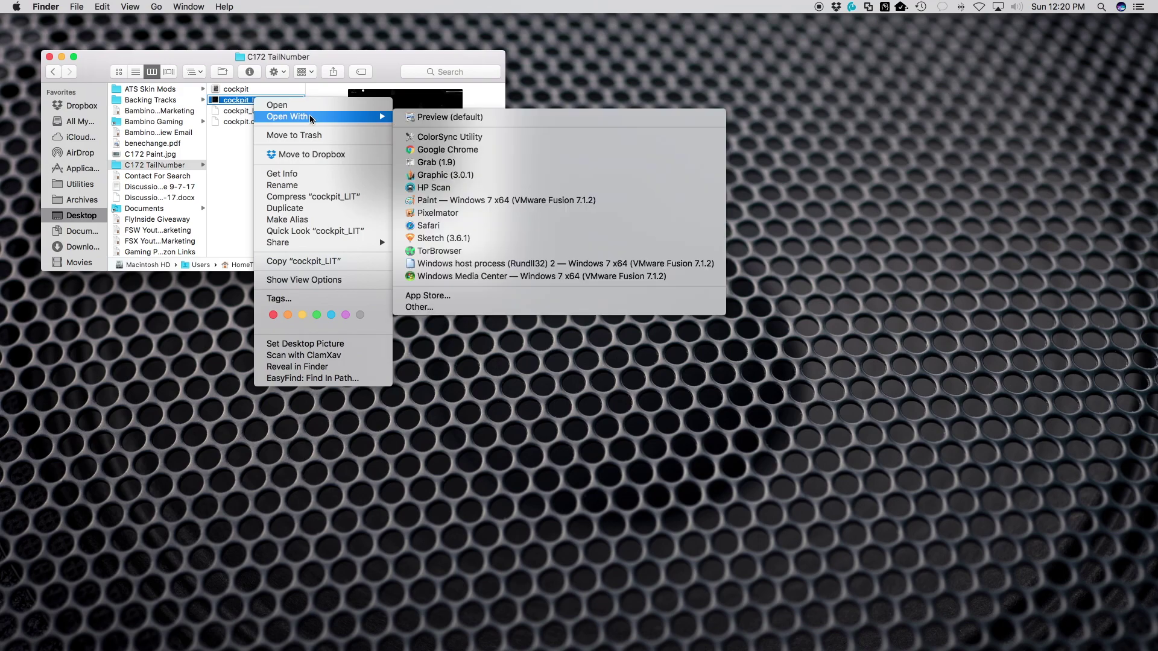
left_click(459, 215)
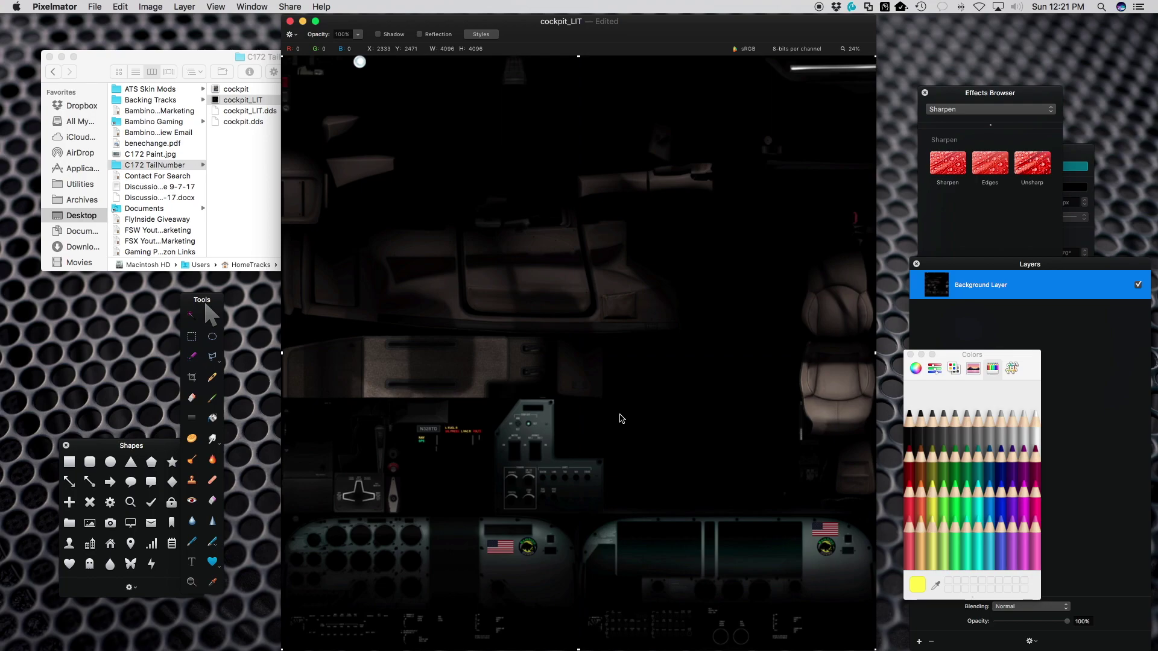
key("super+0")
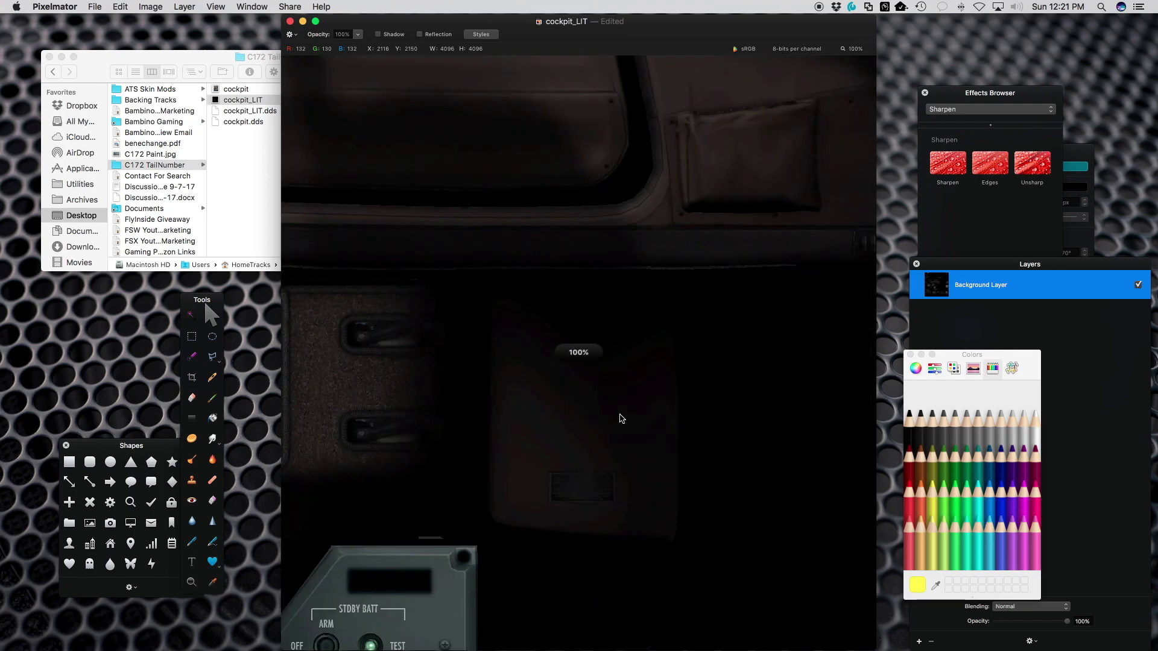
scroll(601, 445, "left", 10)
scroll(601, 445, "down", 5)
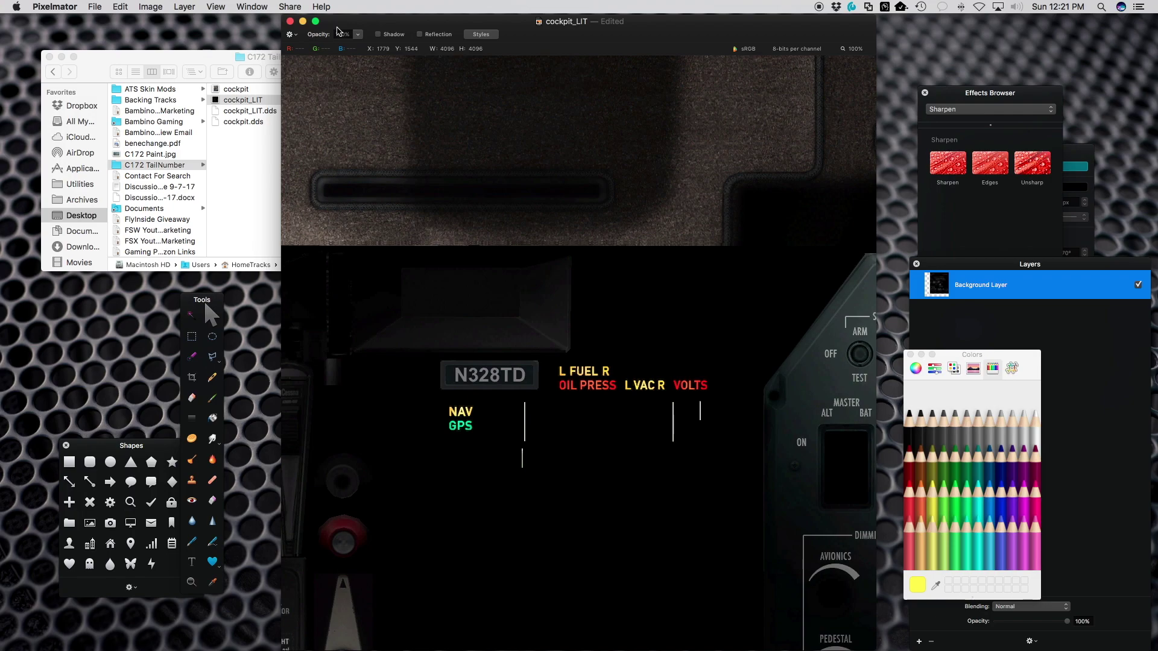
left_click(291, 24)
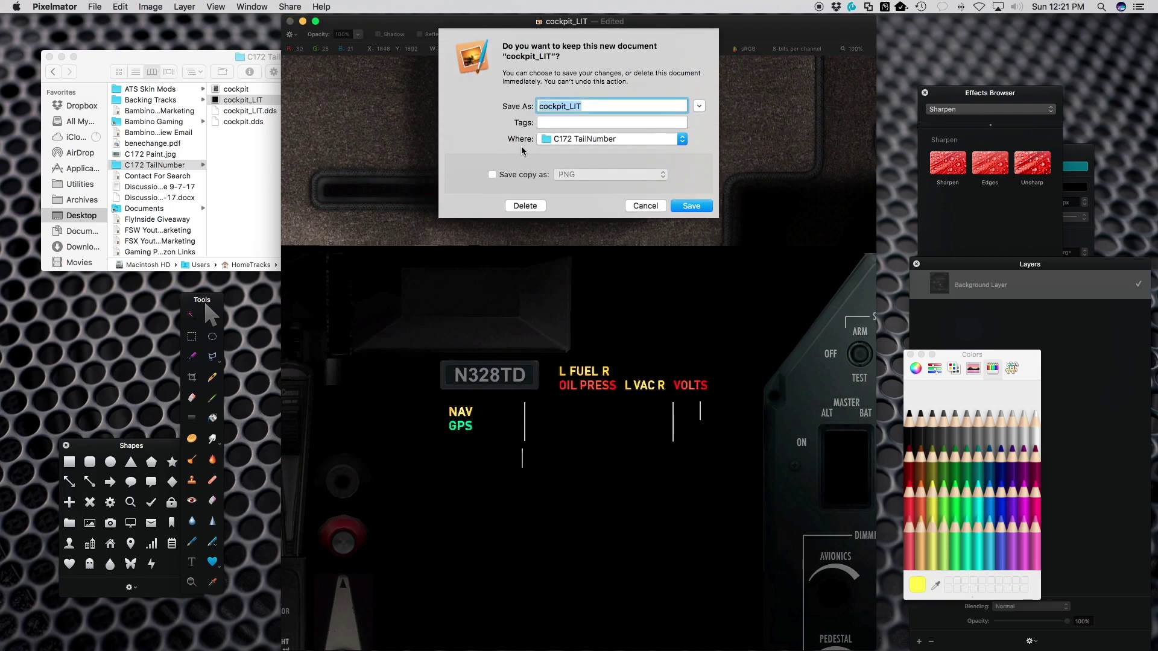
left_click(530, 204)
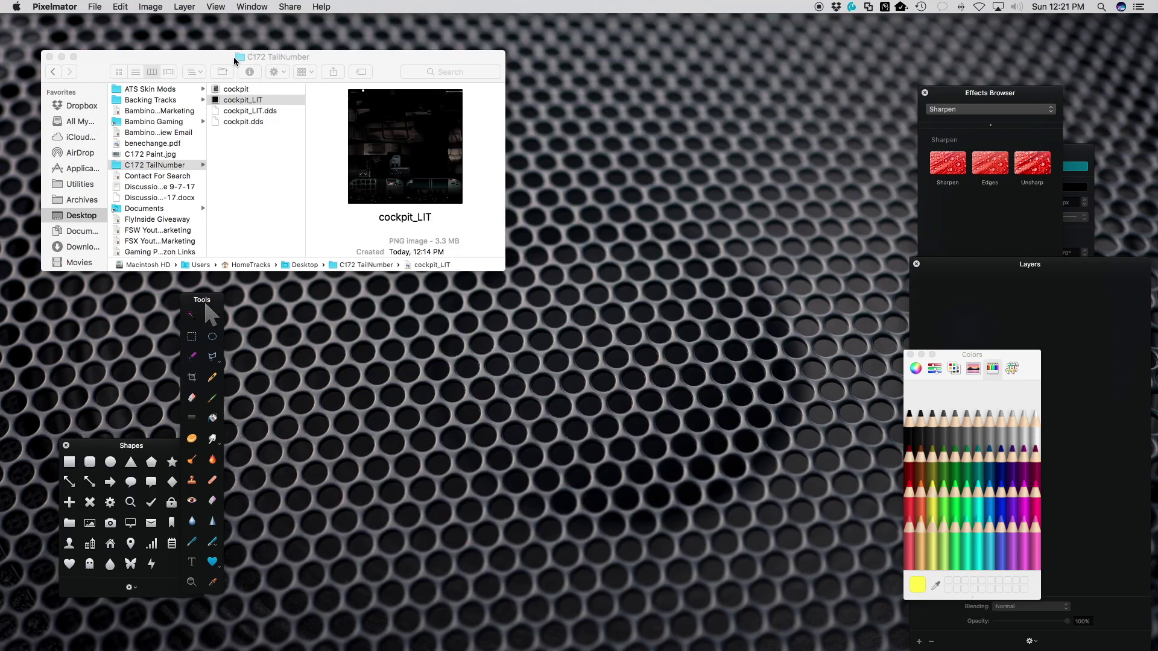
- Move the original cockpit_LIT.dds and cockpit.dds files from the C172 TailNumber folder to the Trash
left_click_drag(233, 56, 398, 62)
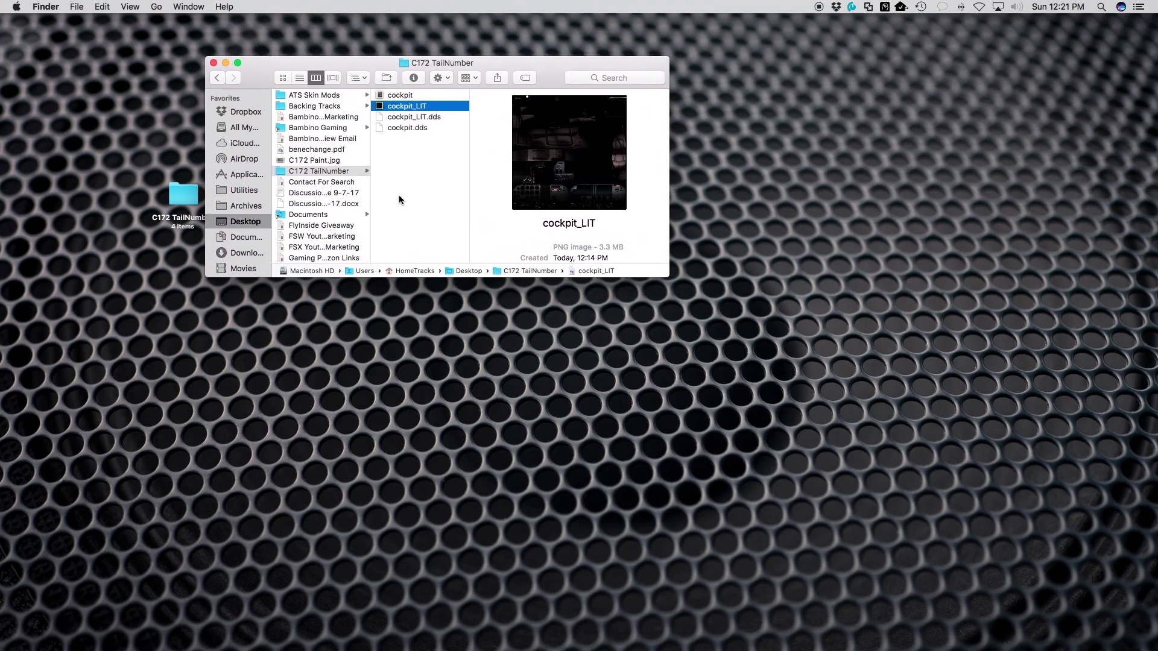
left_click(410, 96)
left_click(408, 106)
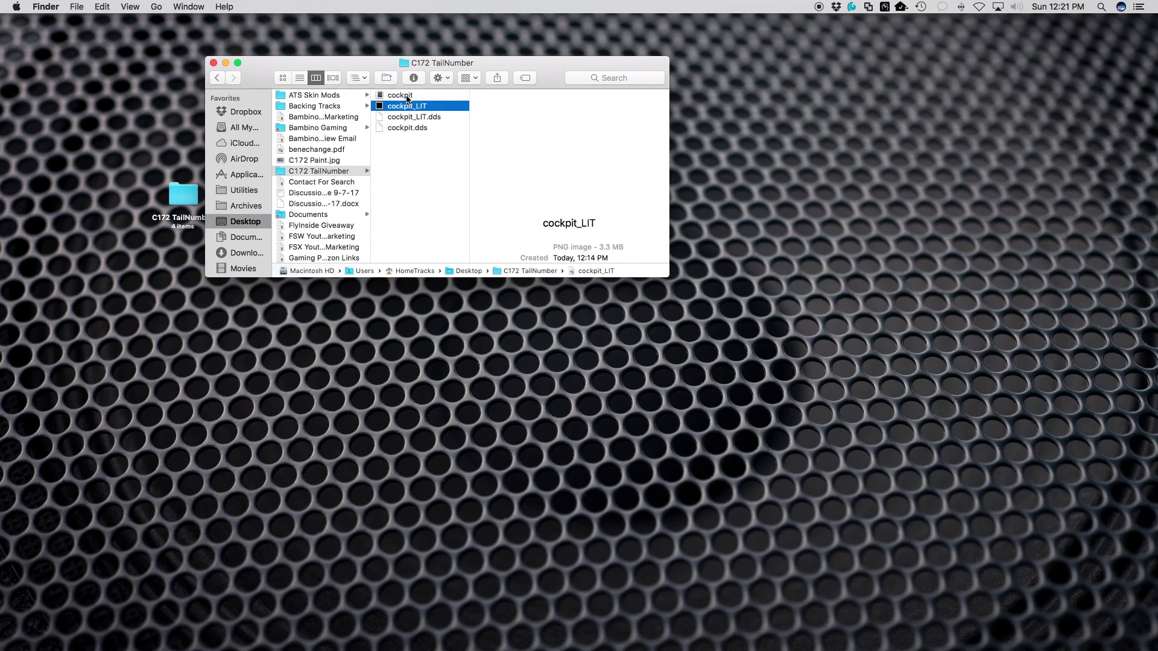
left_click(404, 96)
left_click(409, 107)
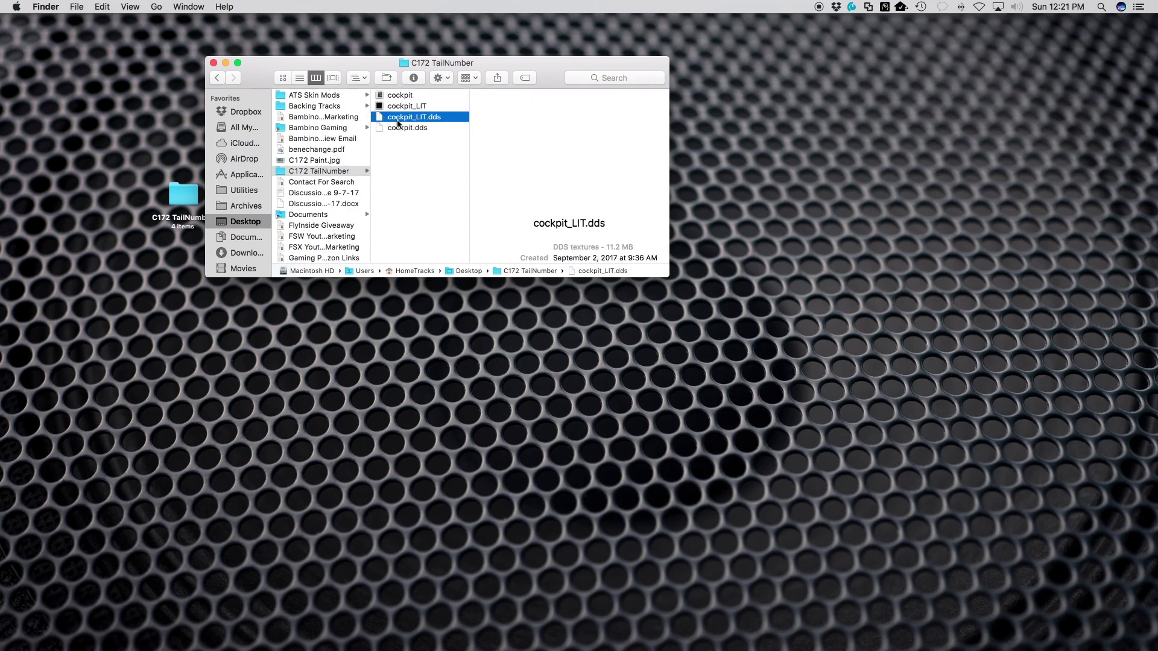
left_click(400, 128, "shift")
right_click(403, 125)
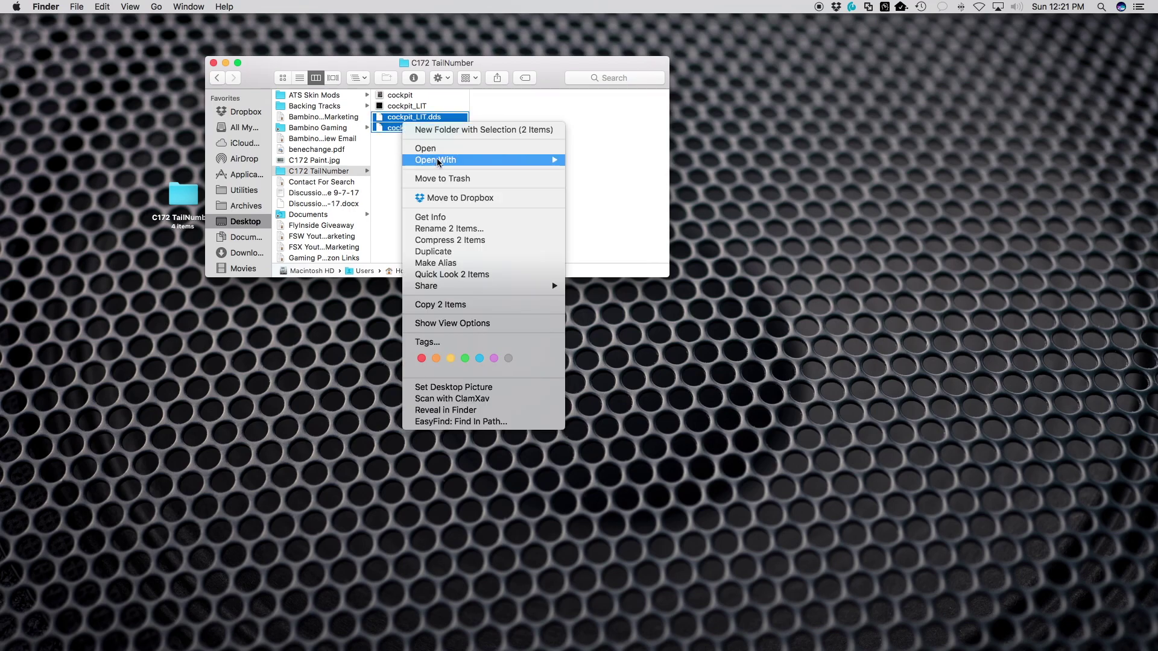
left_click(445, 178)
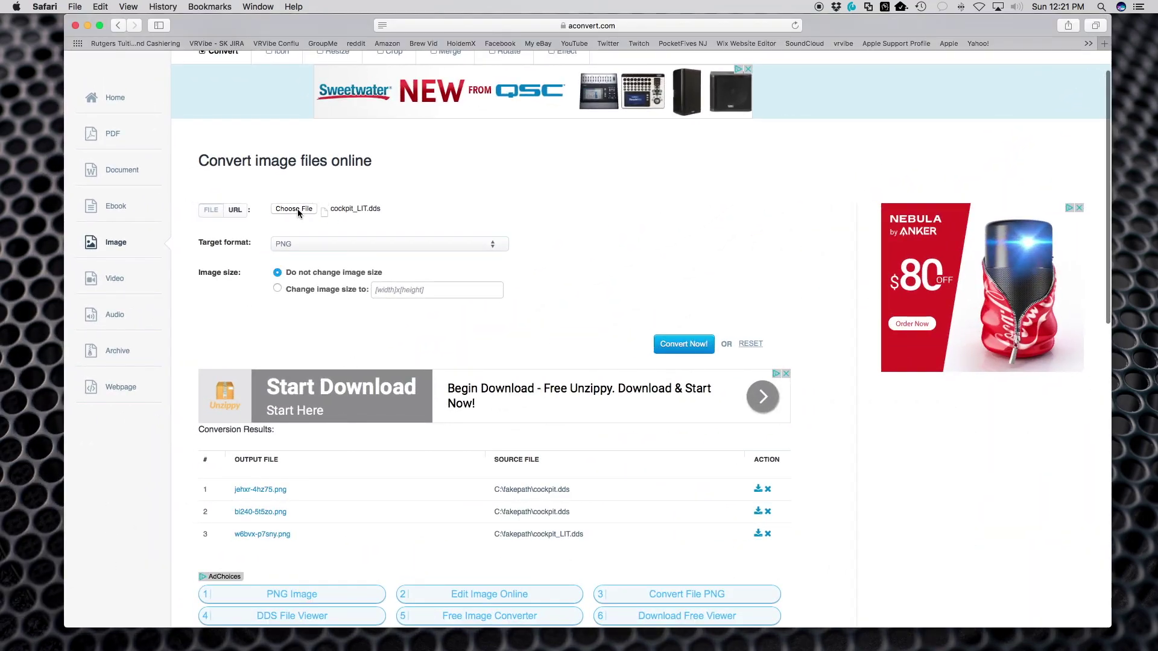
- Switch to the aconvert.com image converter in Safari and choose the edited cockpit PNG from the C172 TailNumber folder as the source file
left_click(298, 209)
left_click(398, 82)
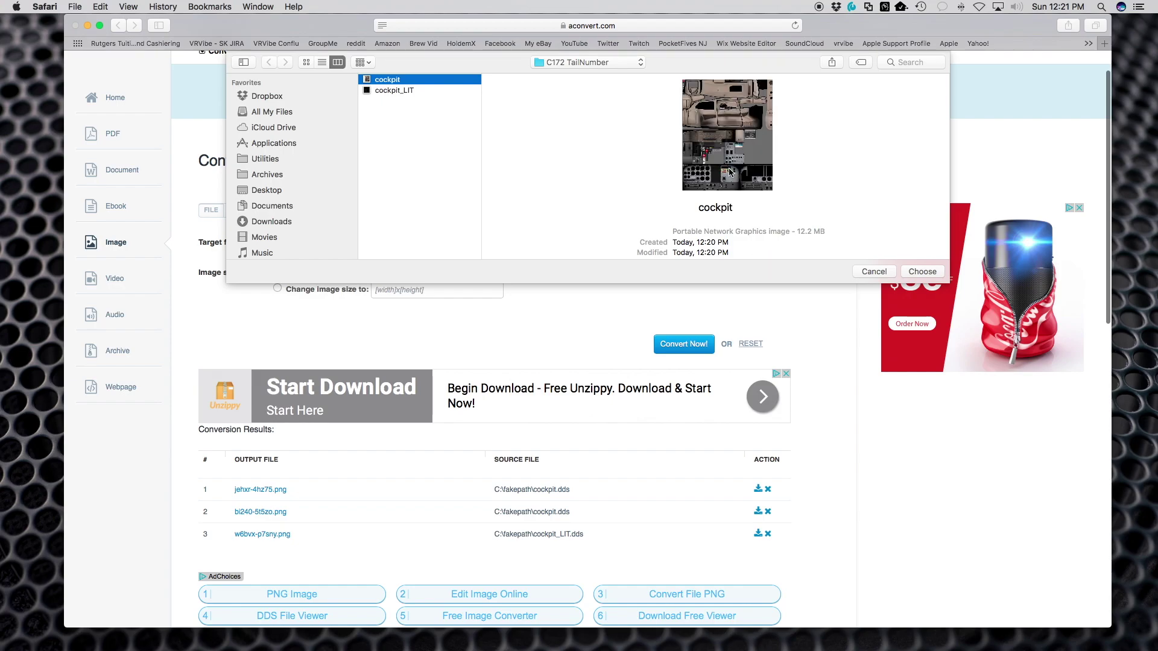
left_click(921, 273)
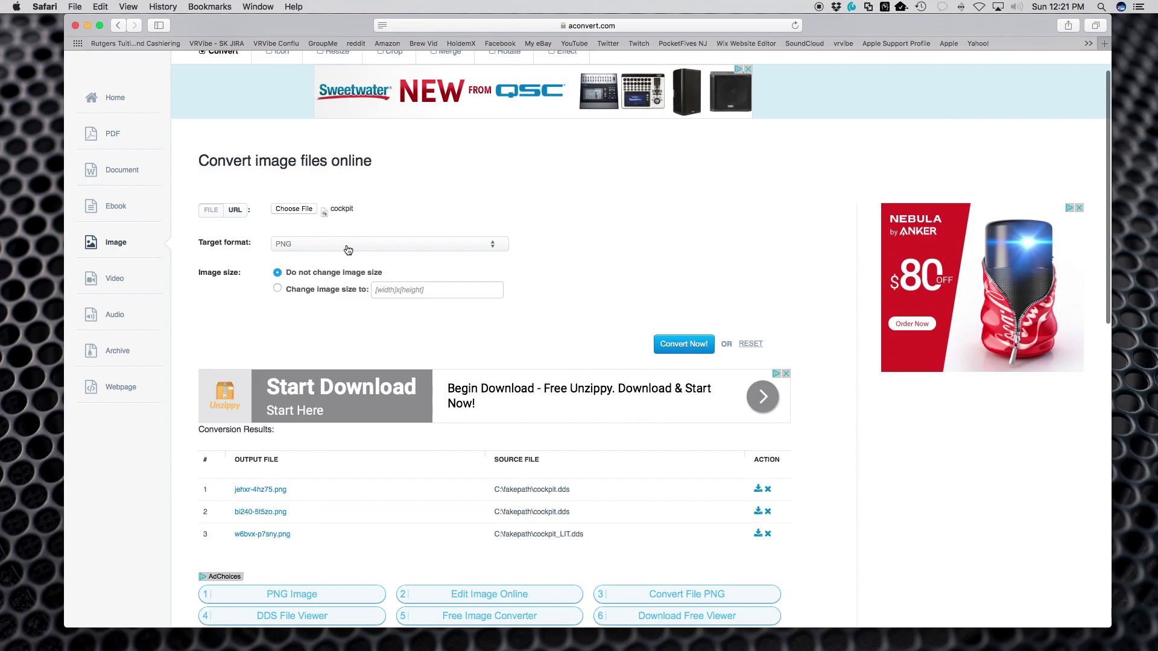
- Set the target format to DDS and convert the cockpit image without changing its size
left_click(347, 250)
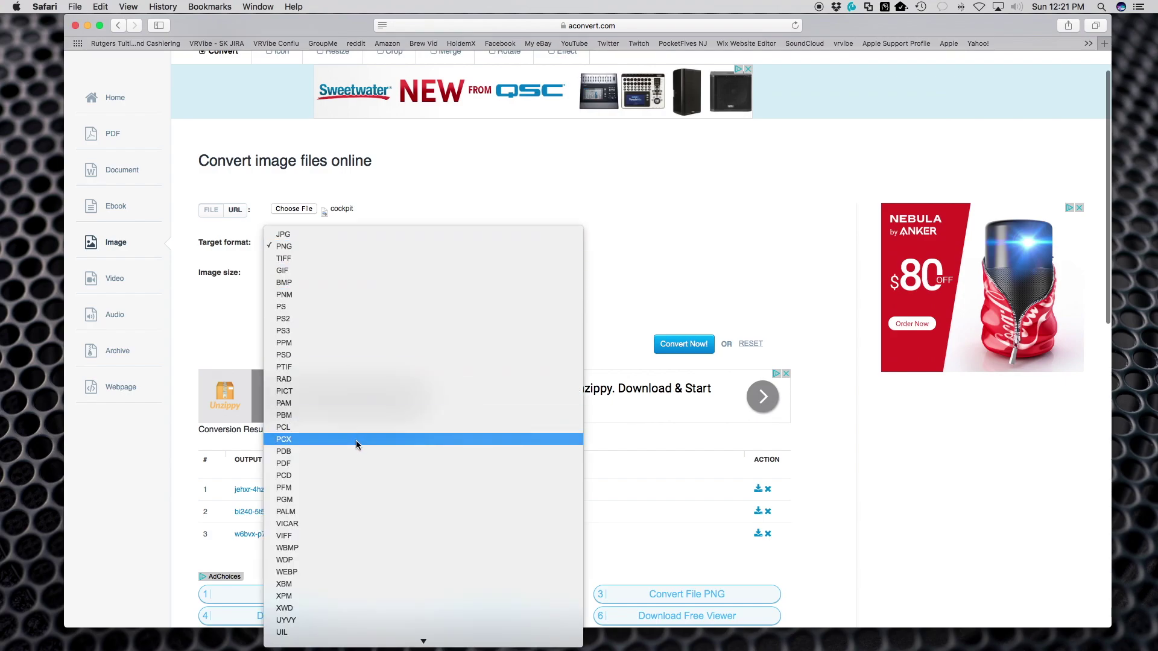
scroll(356, 445, "down", 5)
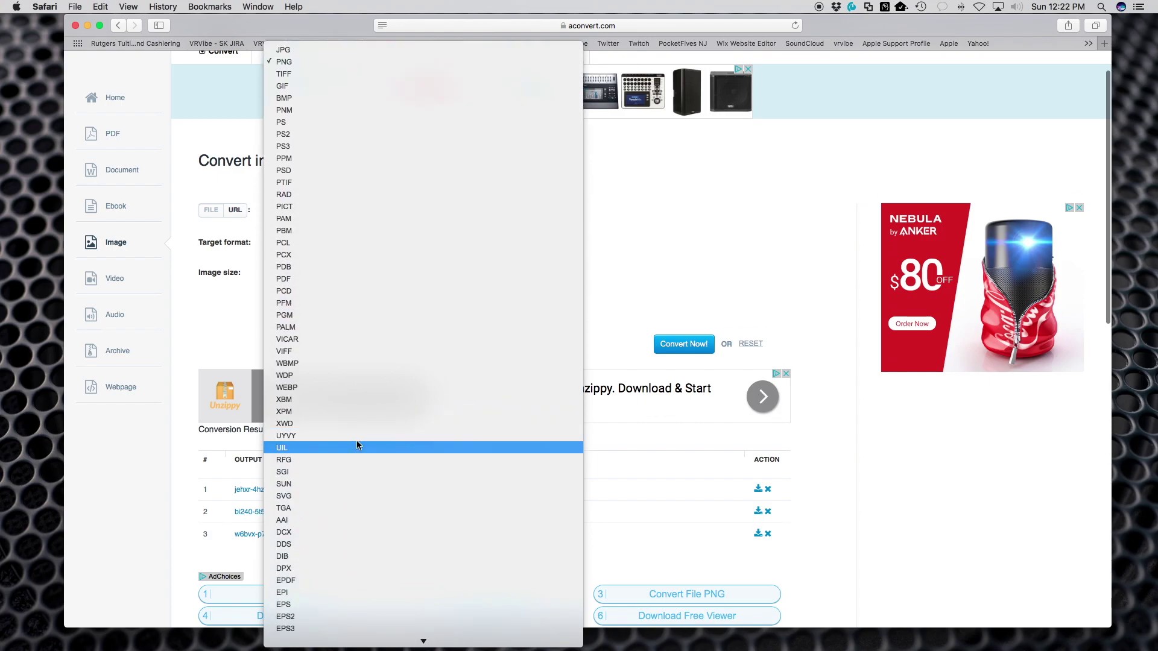
scroll(357, 445, "down", 3)
left_click(346, 470)
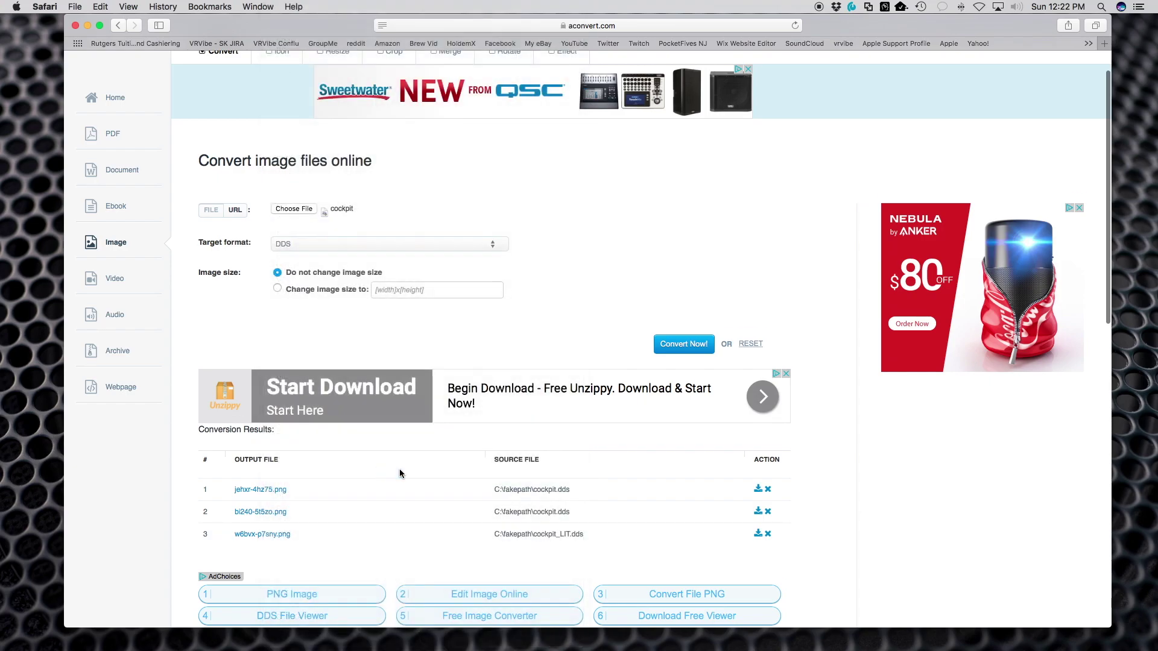
left_click(693, 347)
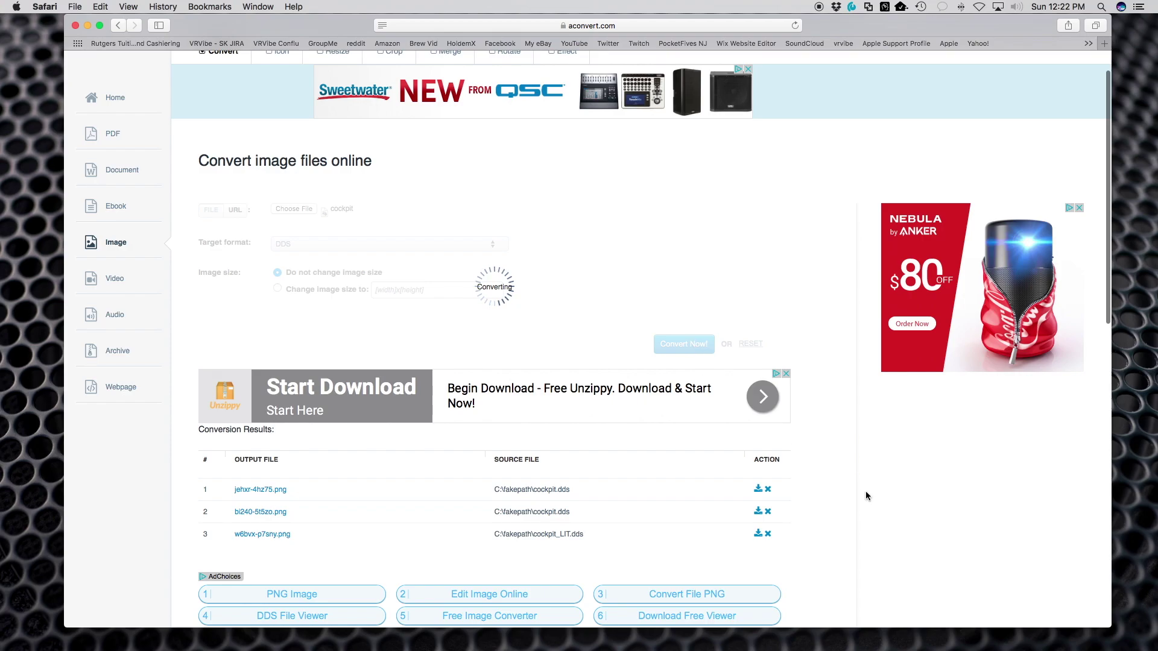
scroll(856, 494, "down", 1)
scroll(856, 499, "up", 2)
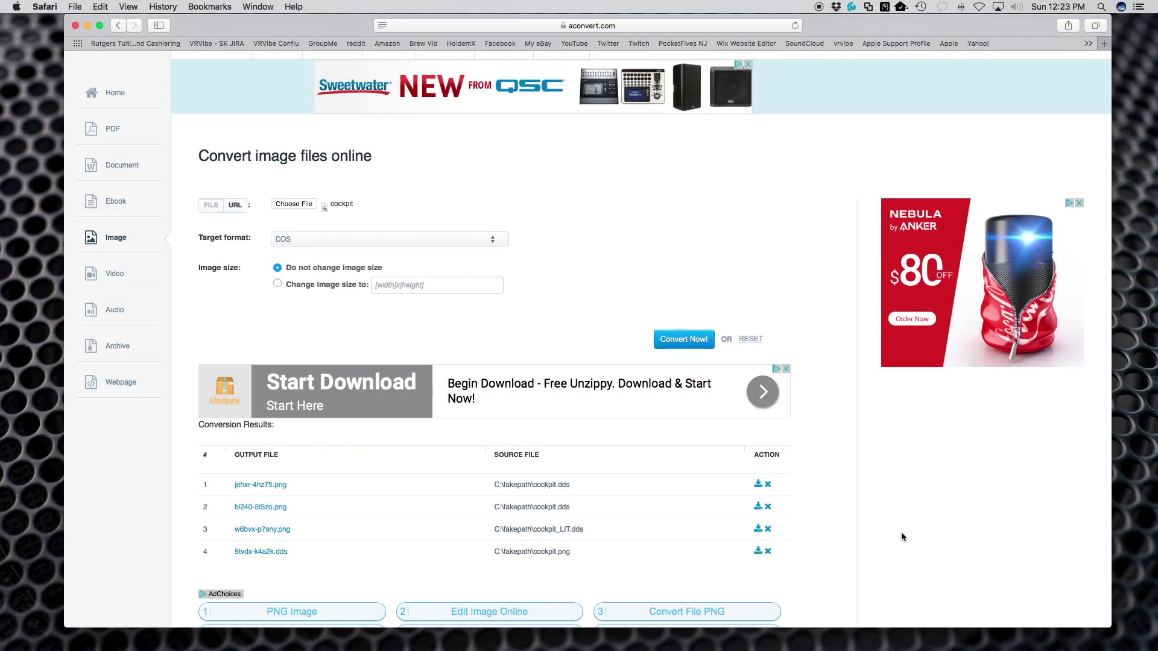
- Download the DDS file converted from cockpit.png through the file URL on its information page
scroll(664, 540, "down", 2)
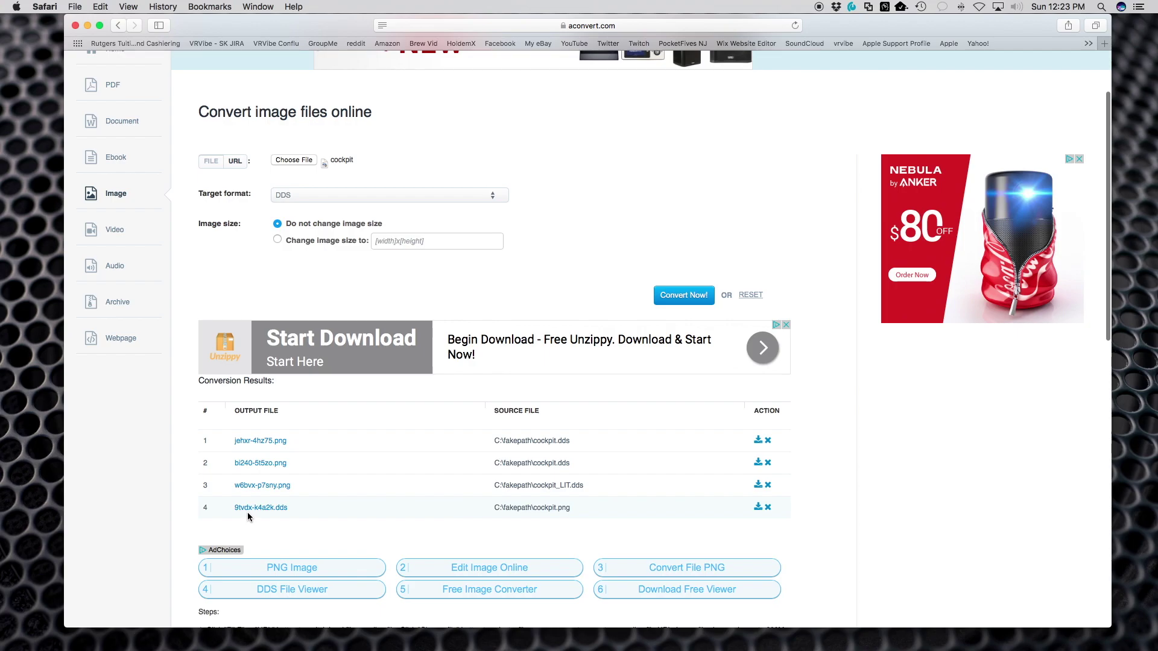
left_click(758, 508)
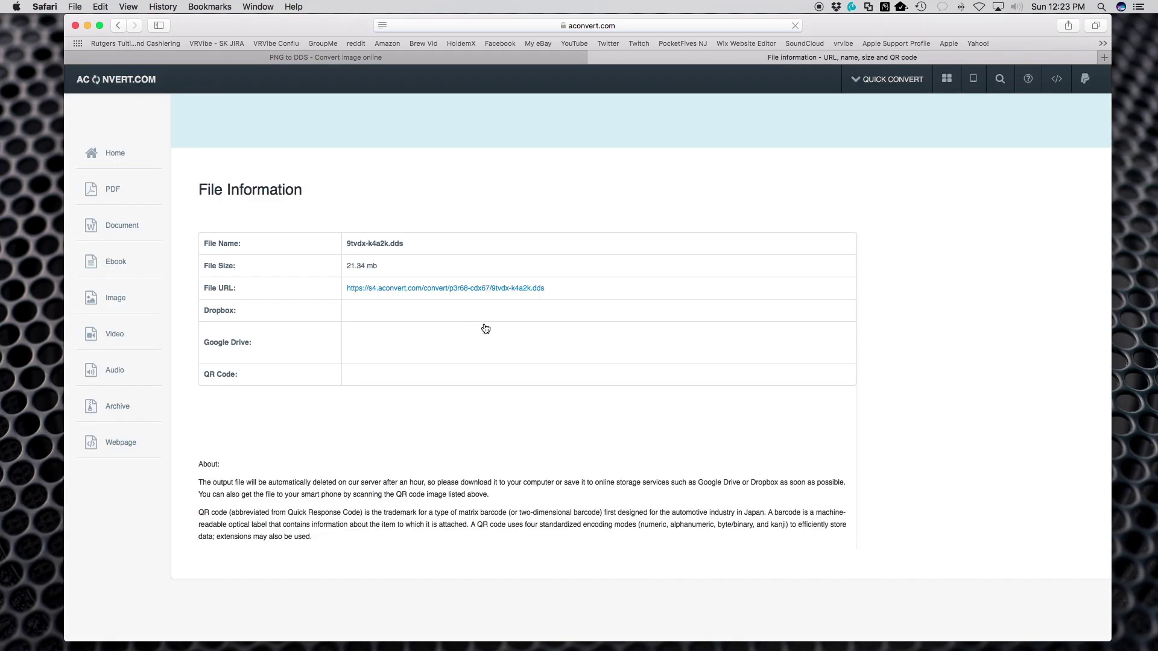
left_click(446, 289)
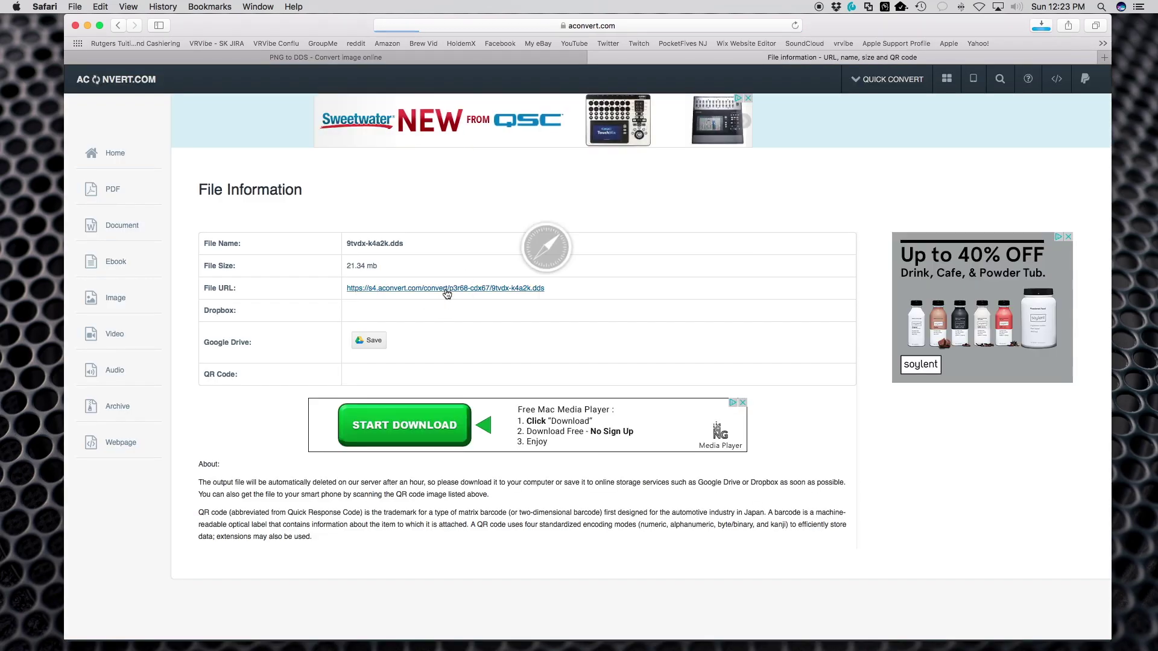